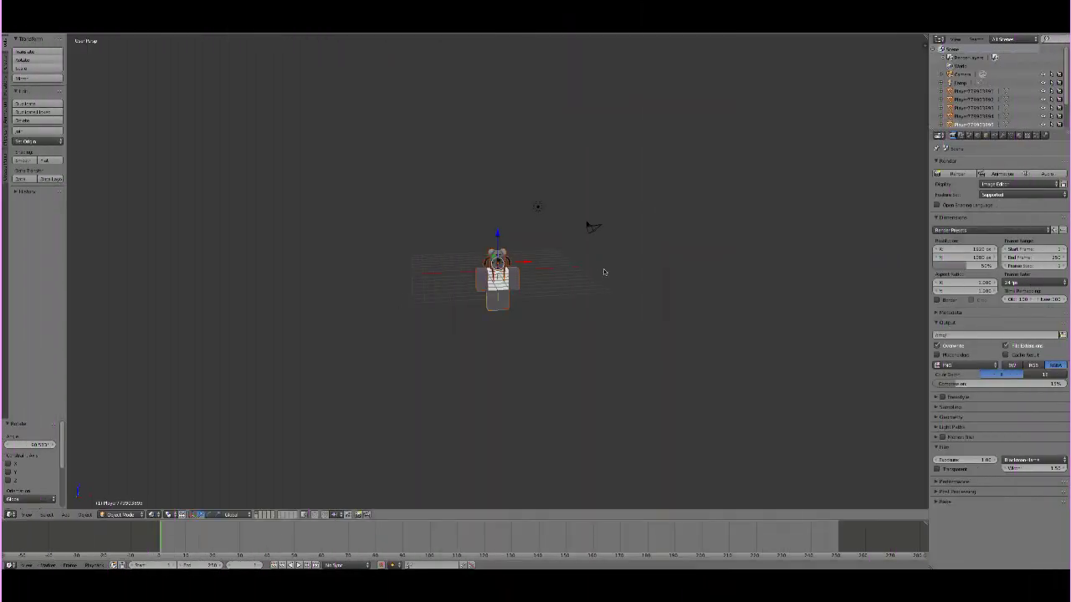
Step: Face the character head-on in a front orthographic view
mouse_move(569, 243)
middle_mouse_down()
mouse_move(641, 263)
mouse_move(765, 265)
mouse_move(156, 248)
mouse_move(108, 269)
mouse_move(114, 259)
mouse_move(139, 270)
middle_mouse_up()
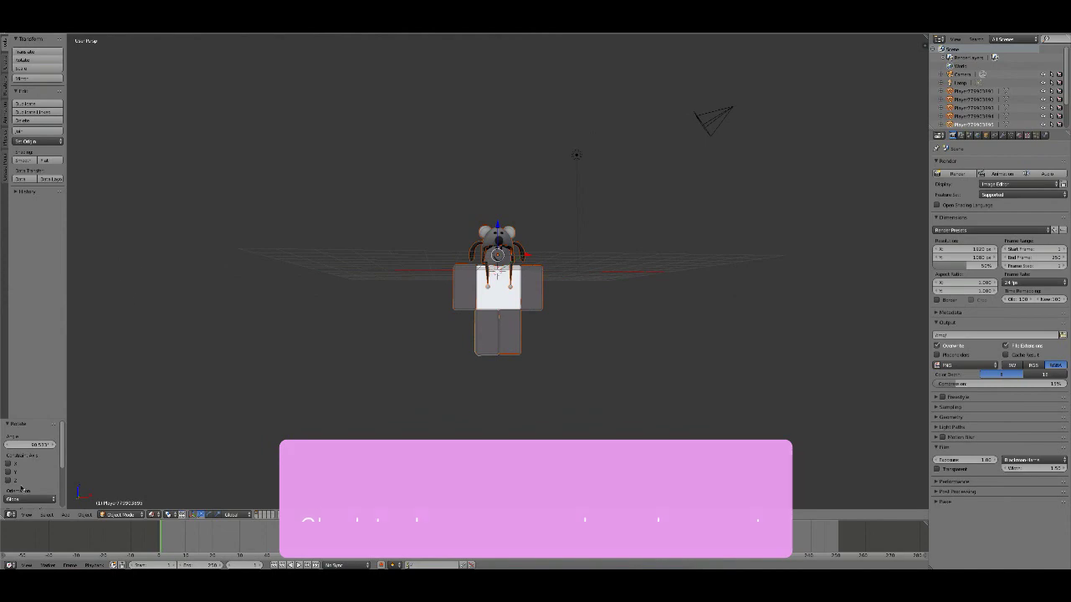
left_click(26, 514)
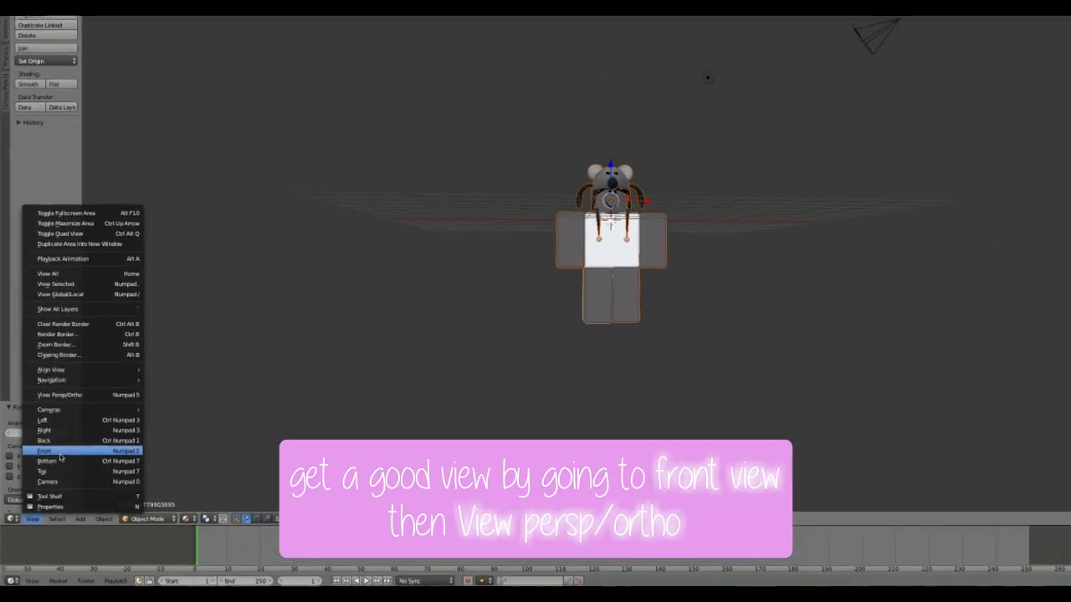
left_click(49, 465)
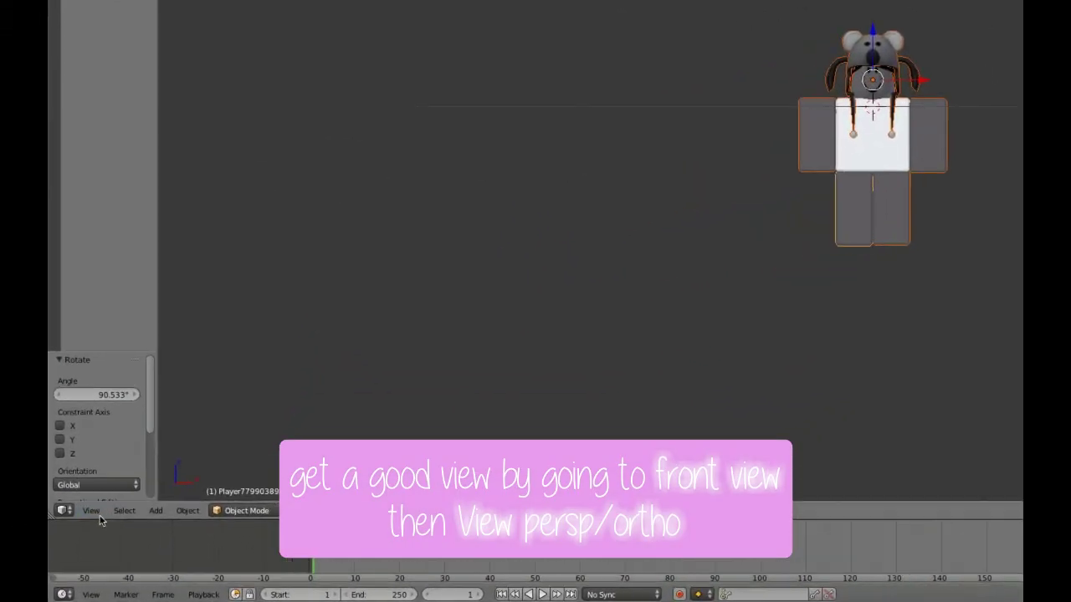
left_click(38, 523)
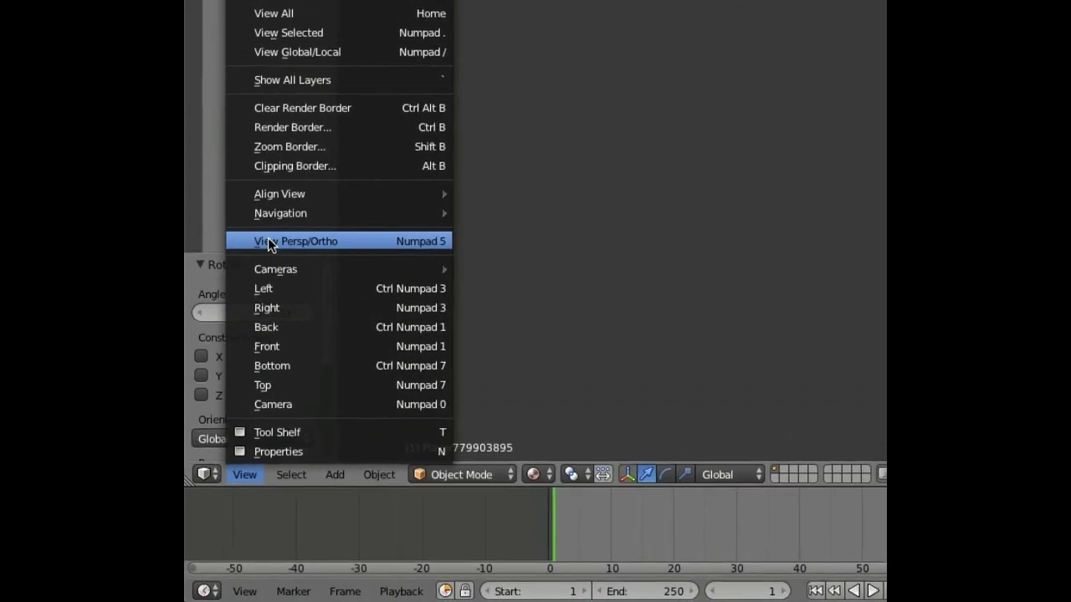
left_click(160, 323)
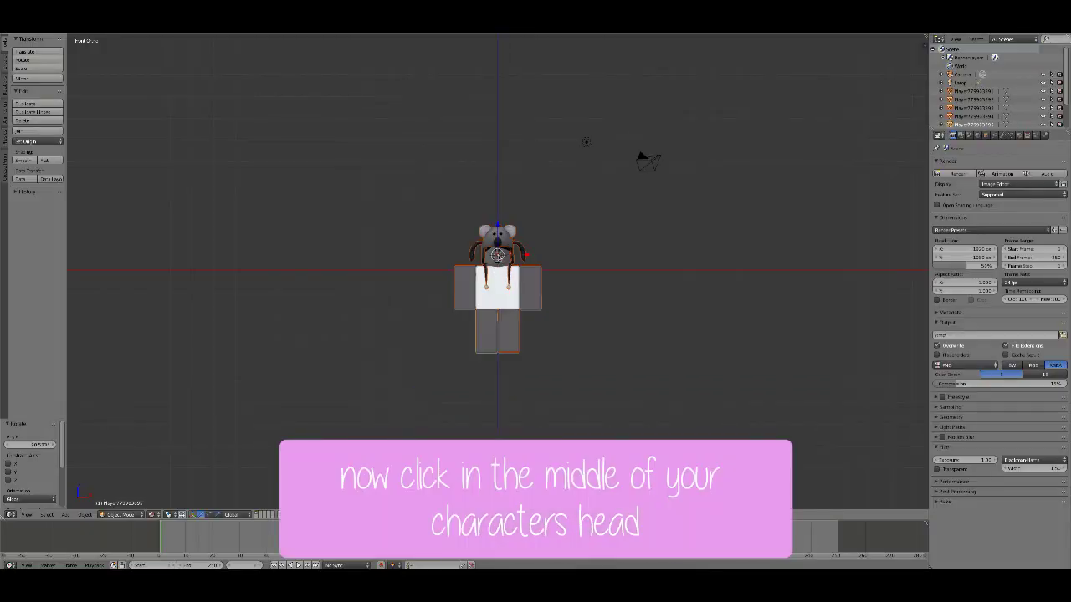
Step: Add a new camera at the character's head and delete the original camera
key("shift+a")
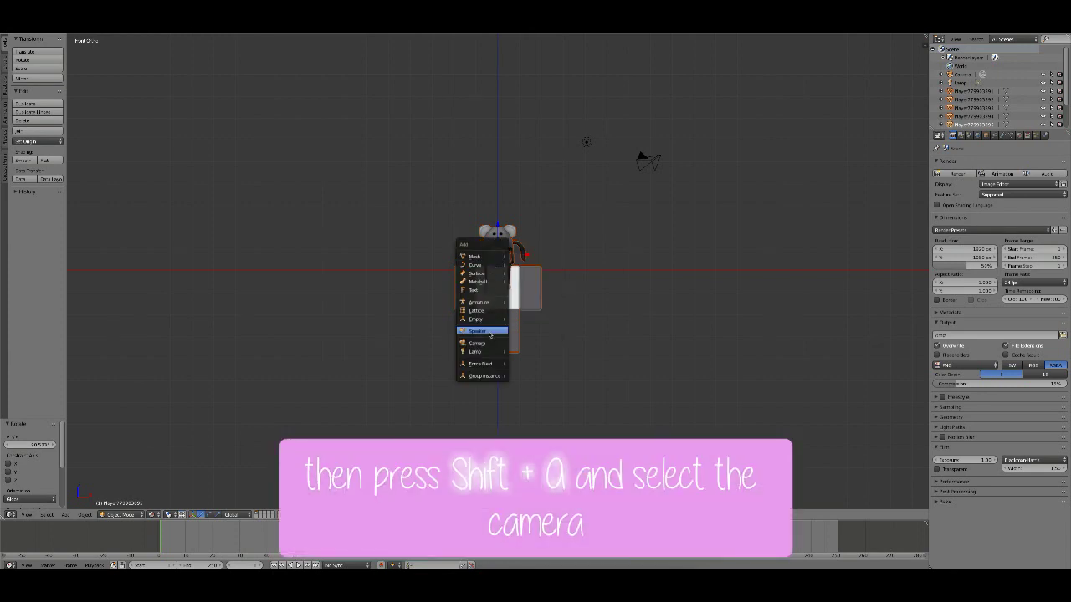
left_click(490, 343)
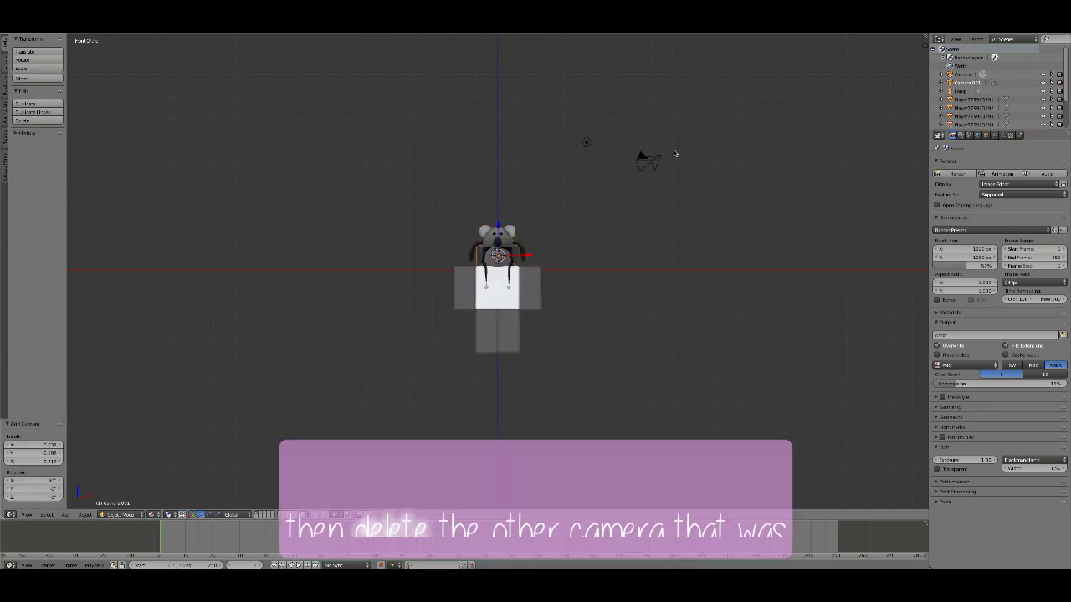
right_click(657, 159)
left_click(24, 120)
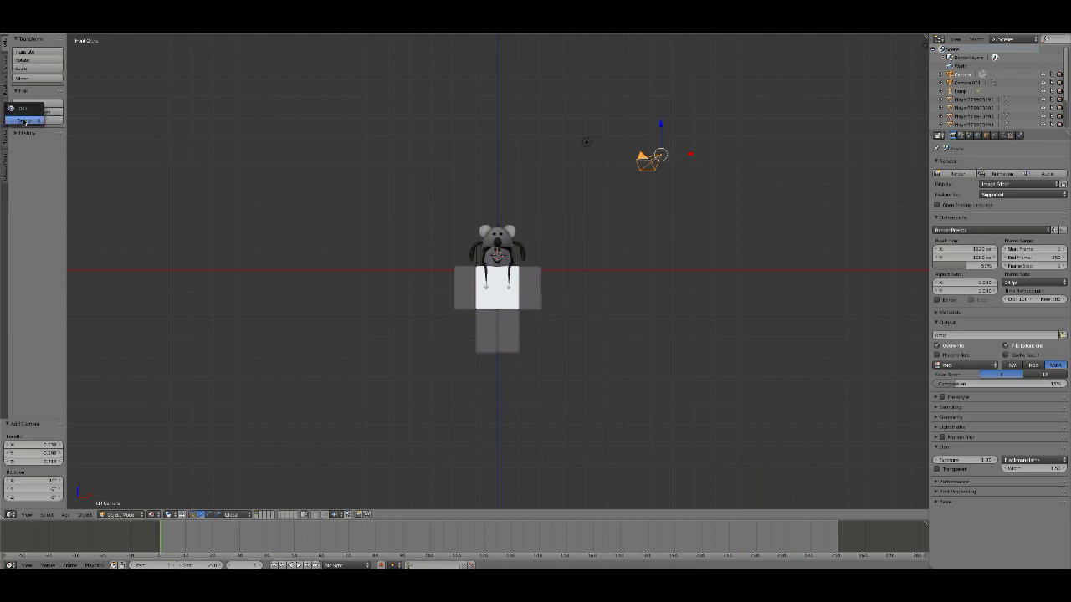
left_click(24, 122)
Step: Move the lamp up and to the left of the character
right_click(585, 142)
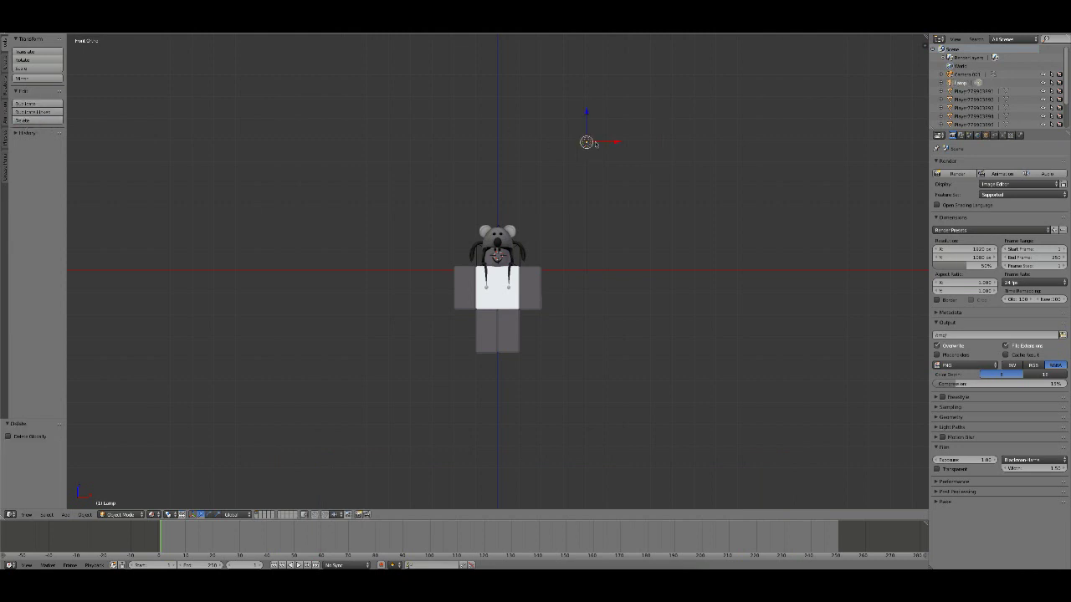
key("g")
left_click(422, 143)
scroll(503, 278, "up", 3)
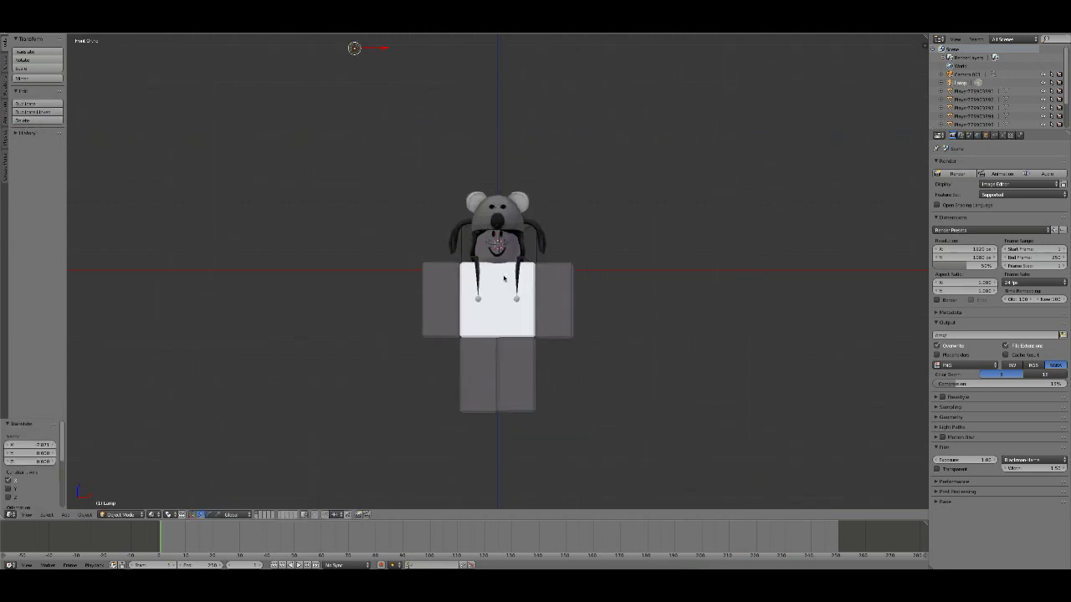
Step: Split the viewport, look through the new camera, and pull it back to frame the character
left_click(27, 515)
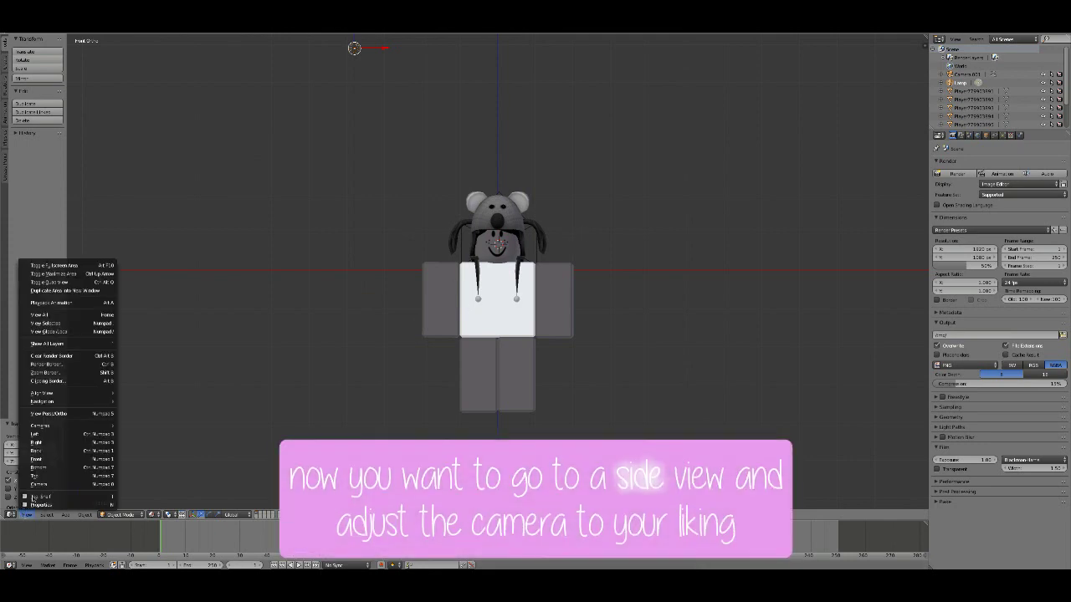
left_click(51, 452)
right_click(267, 242)
left_click_drag(927, 37, 563, 50)
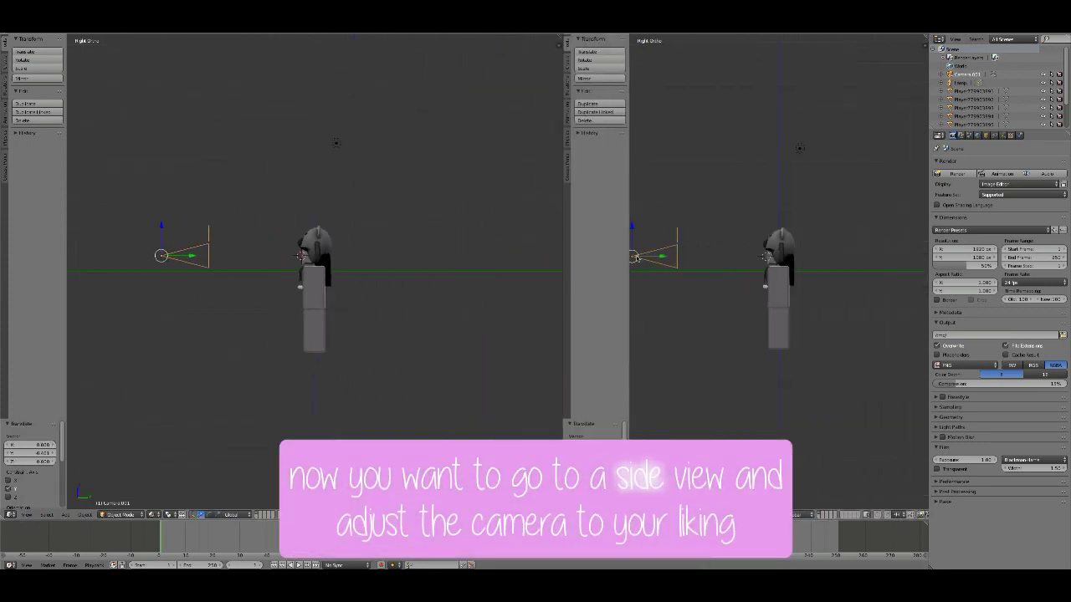
key("KP_0")
key("g")
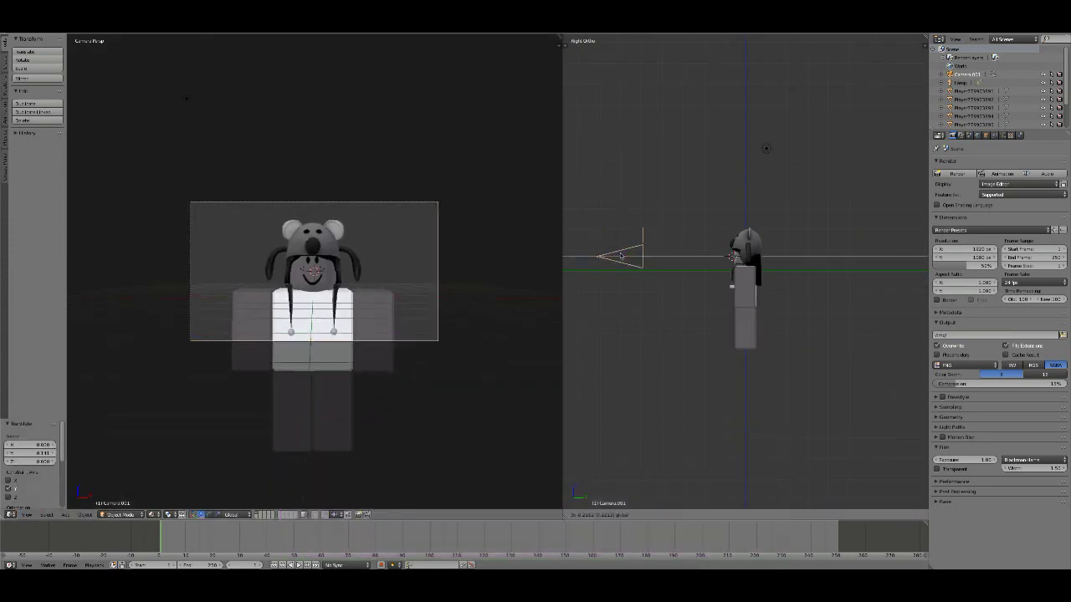
left_click(585, 251)
scroll(661, 243, "down", 5)
scroll(666, 234, "up", 4)
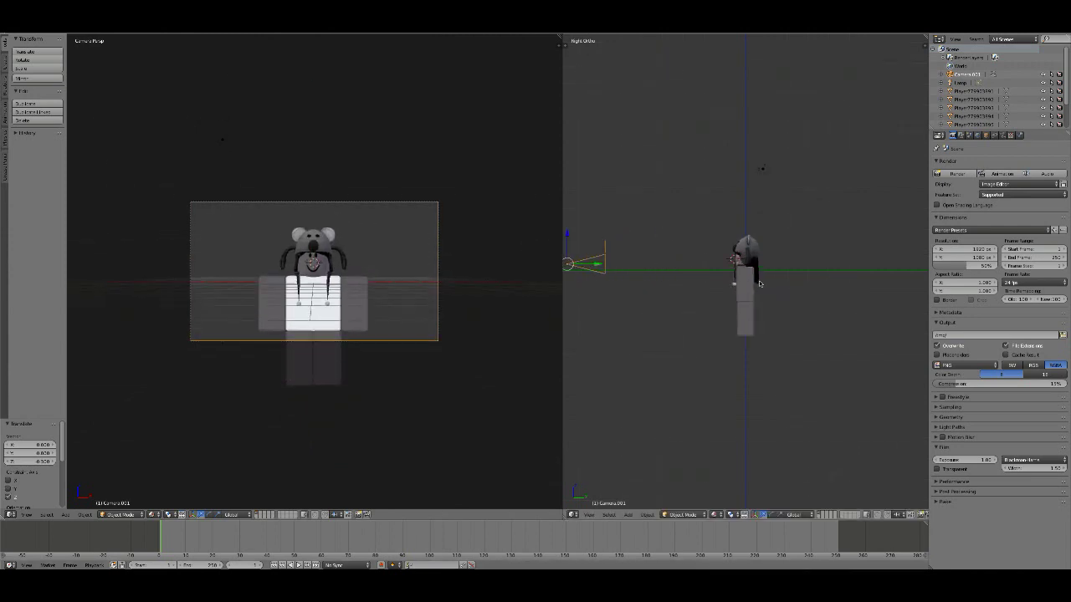
scroll(297, 348, "up", 4)
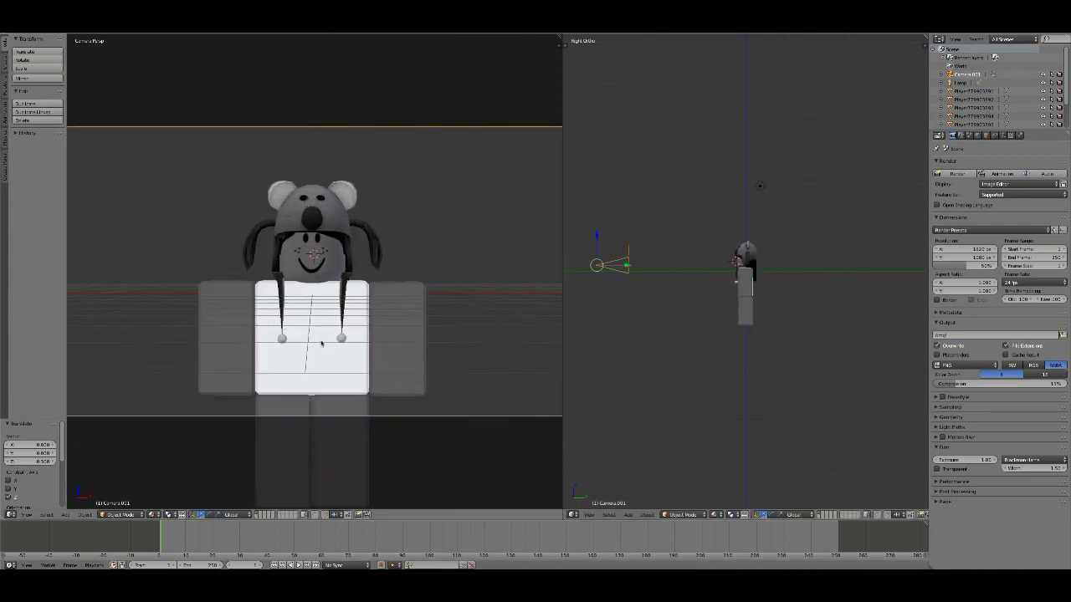
scroll(320, 343, "down", 3)
scroll(376, 368, "up", 2)
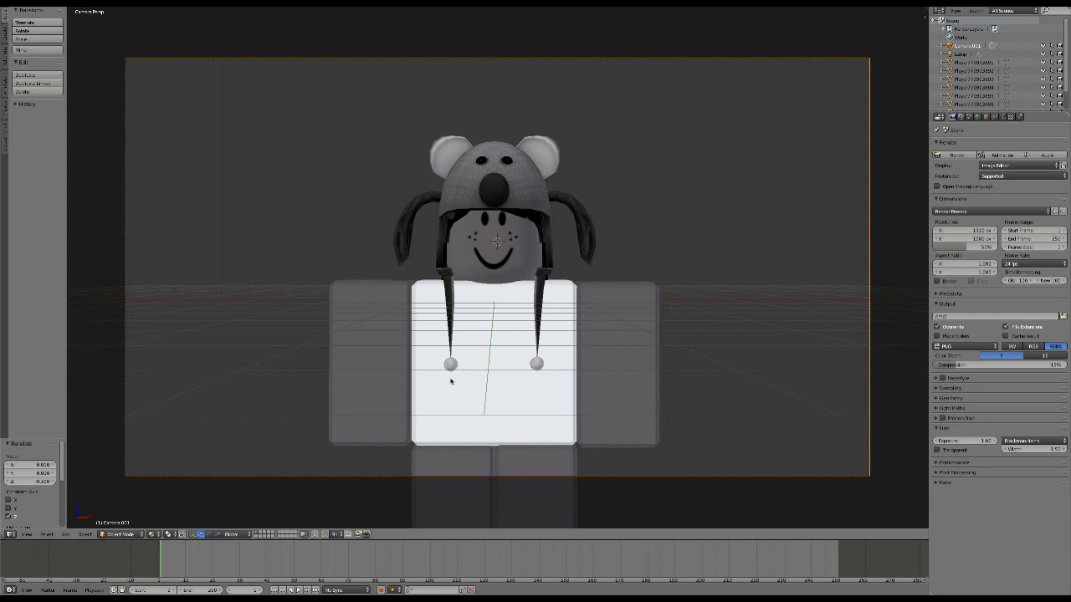
Step: Select both arms, torso, head, hat and both legs, then set each origin to geometry
right_click(366, 340)
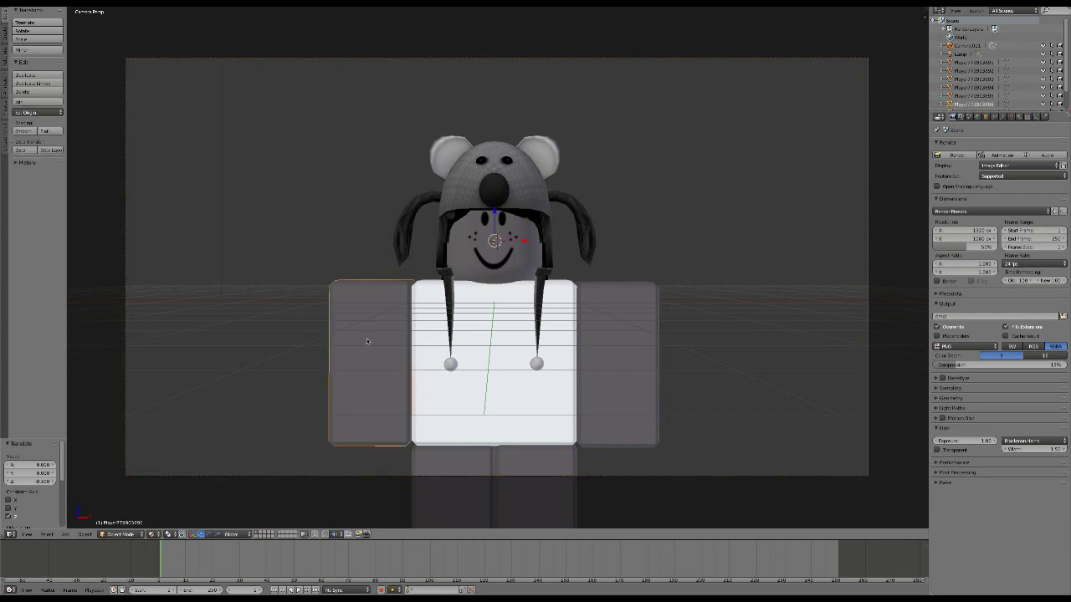
right_click(459, 334, "shift")
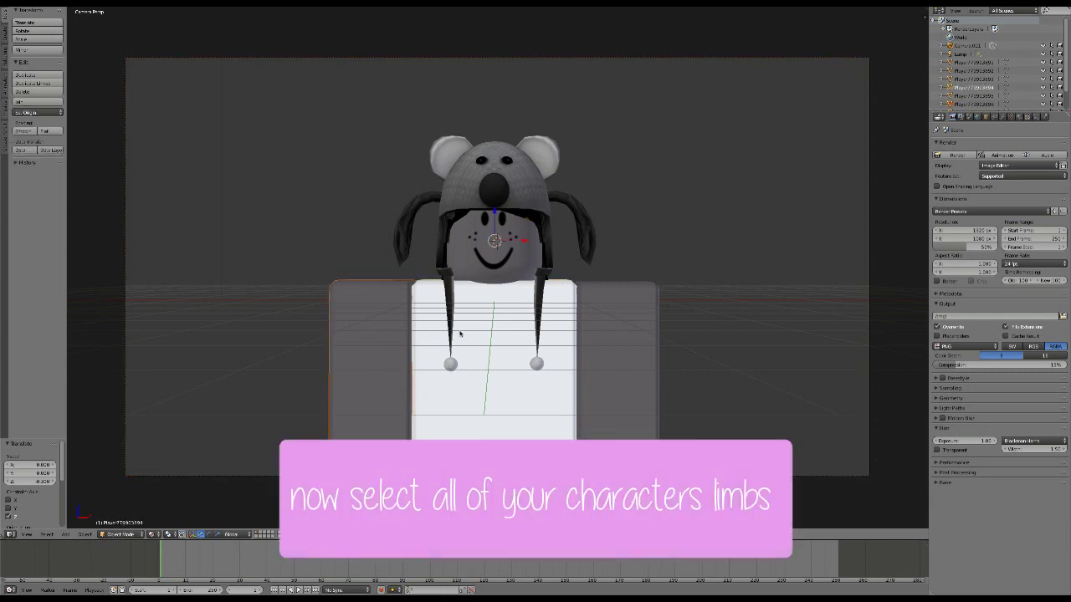
right_click(630, 334, "shift")
right_click(537, 273, "shift")
right_click(517, 205, "shift")
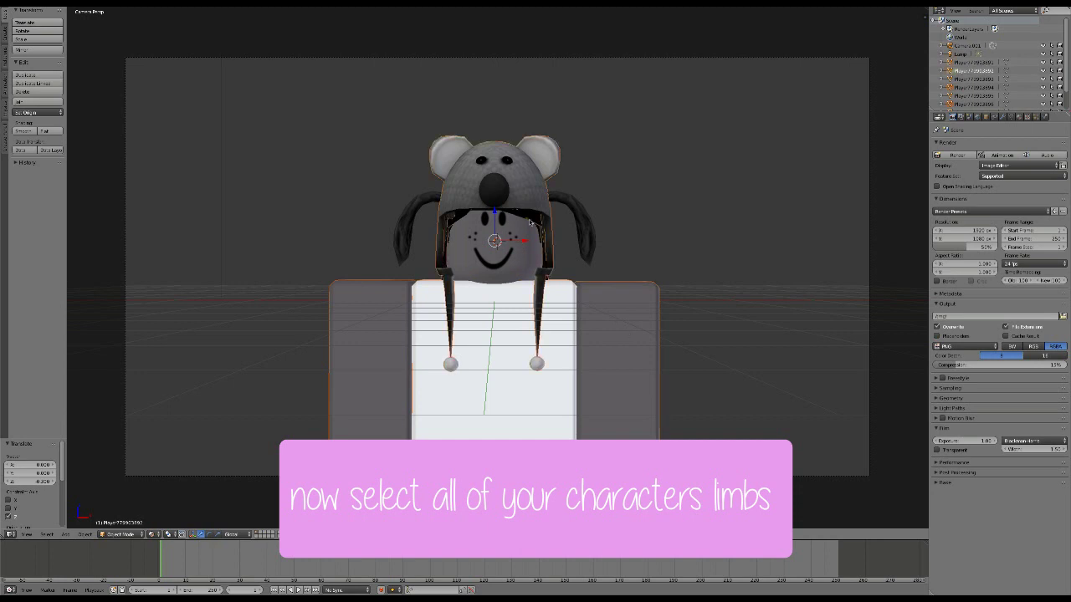
right_click(429, 457, "shift")
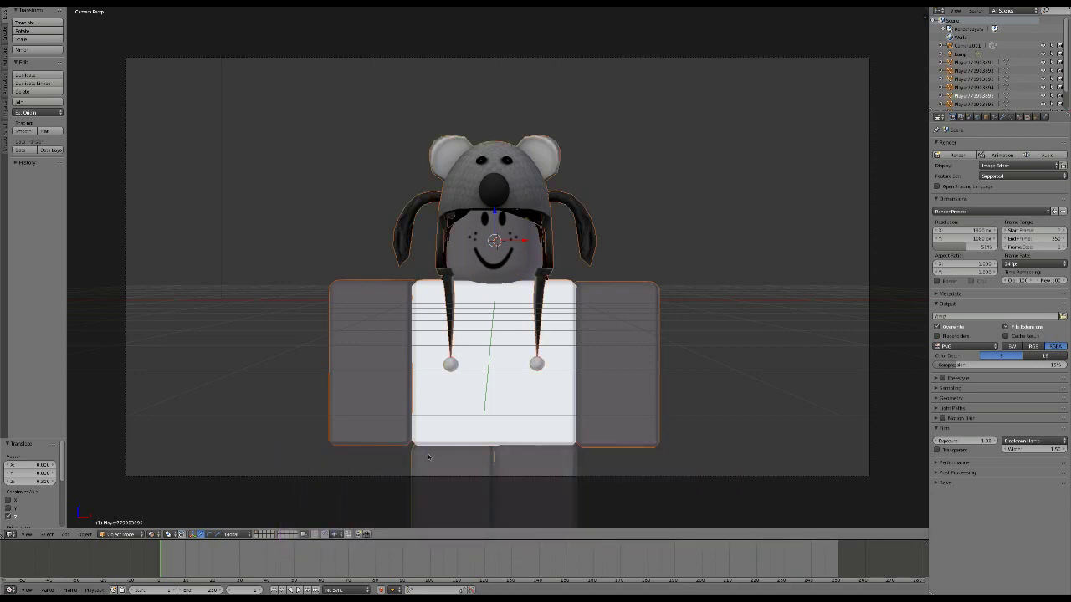
right_click(540, 453, "shift")
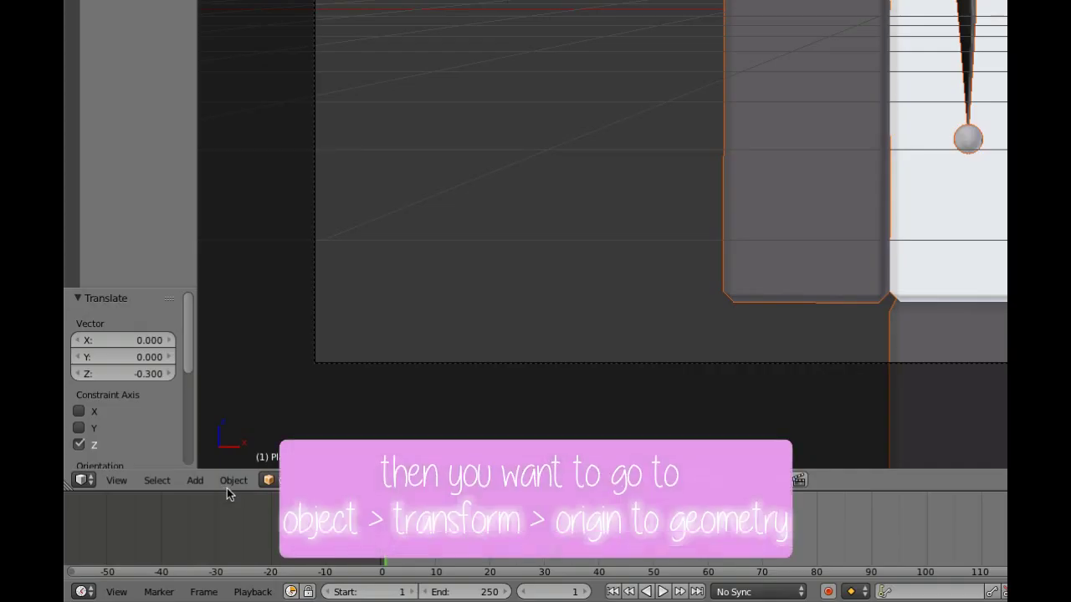
left_click(82, 535)
mouse_move(259, 402)
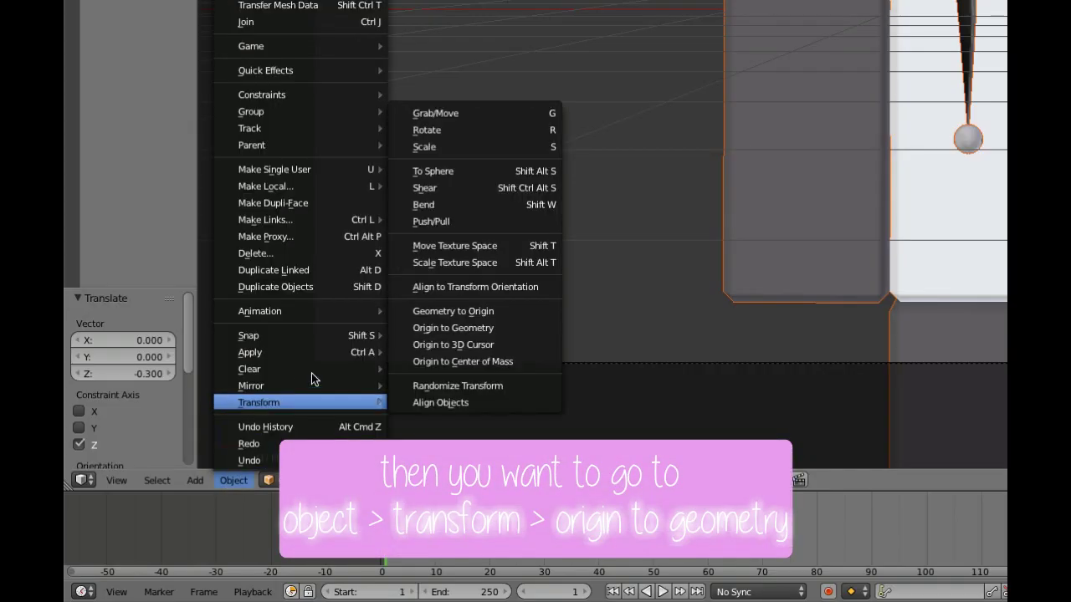
left_click(427, 327)
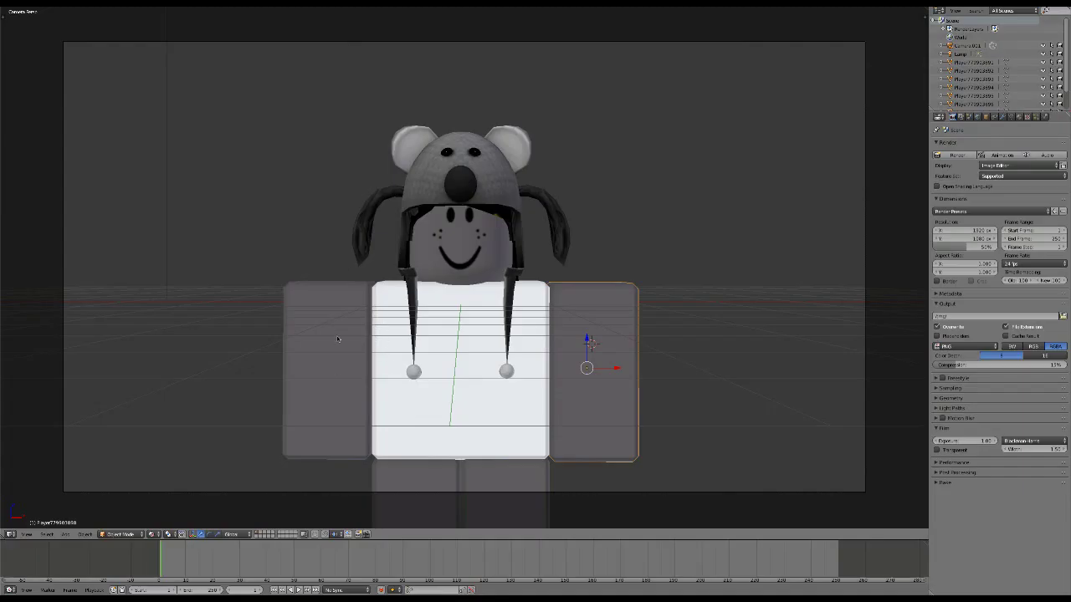
Step: Box-select the character's parts, move the timeline to about frame 15, and select the head
key("b")
left_click_drag(260, 96, 753, 484)
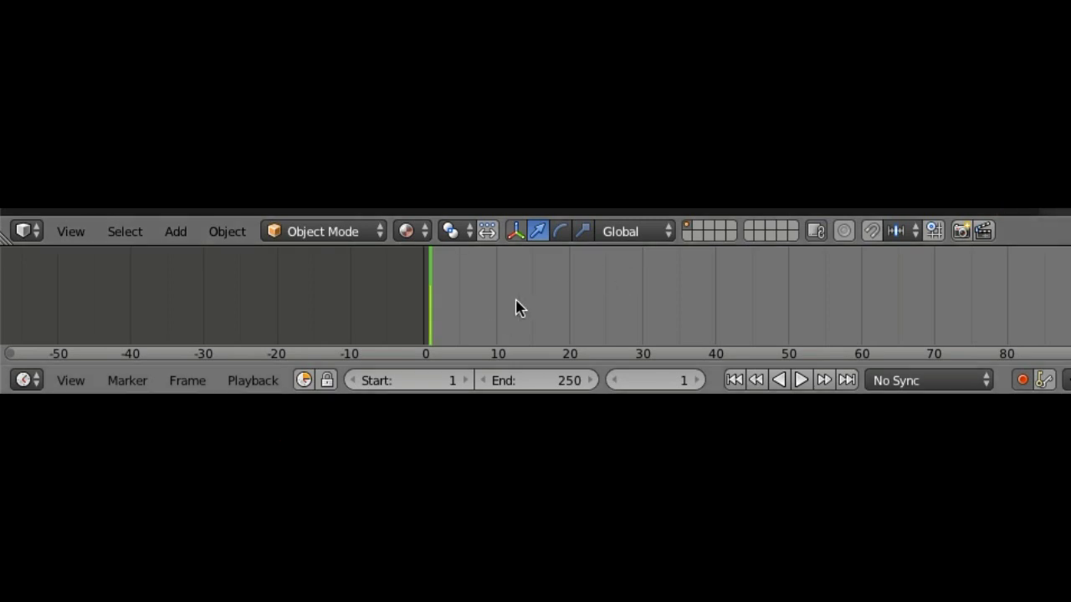
left_click_drag(514, 306, 535, 318)
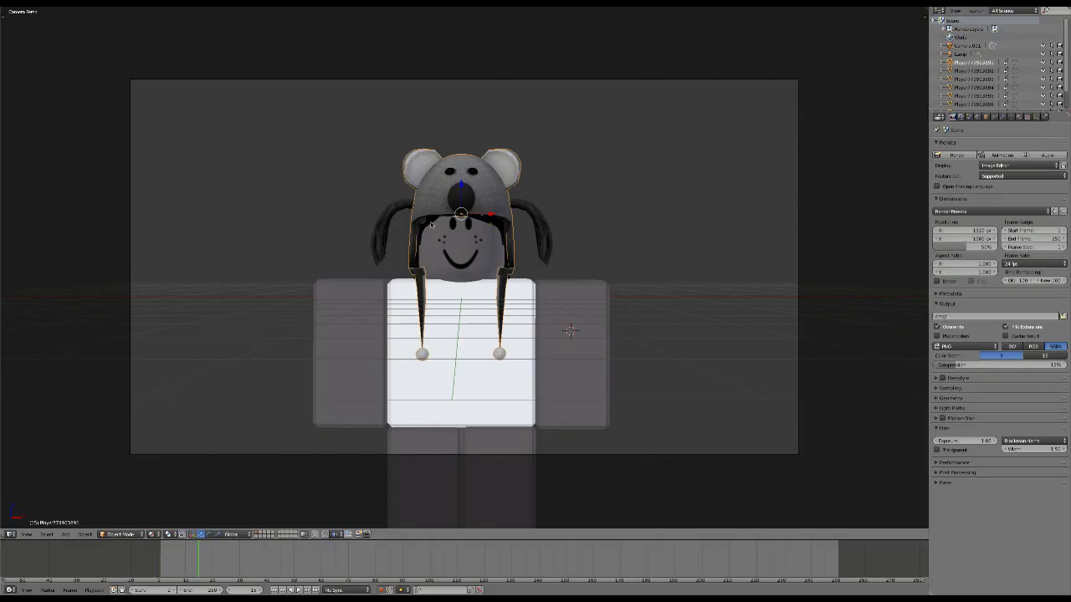
right_click(431, 224)
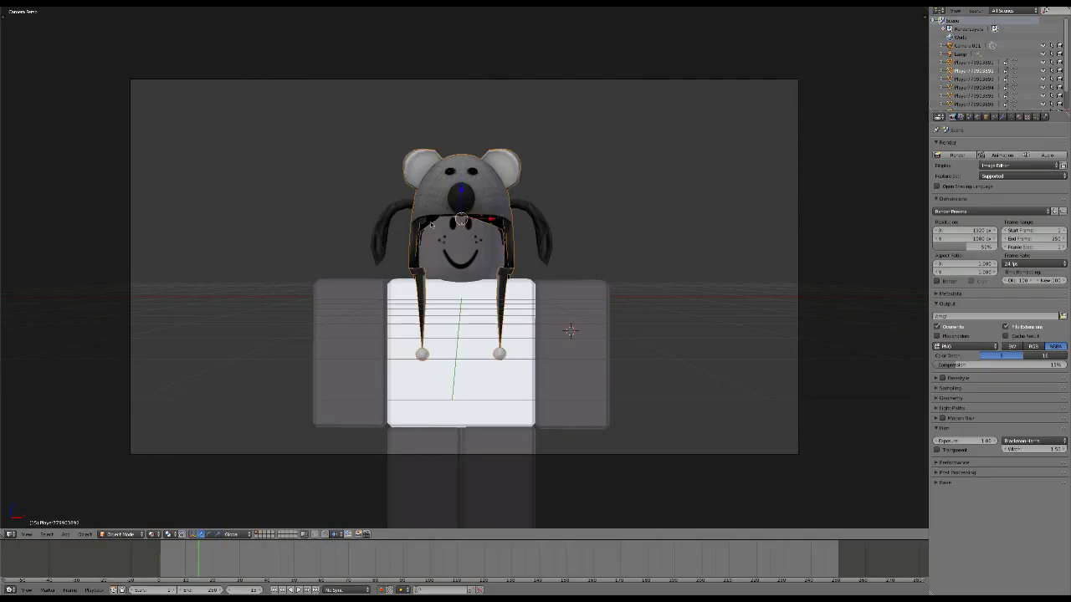
right_click(385, 220, "shift")
right_click(491, 226, "shift")
right_click(486, 250, "shift")
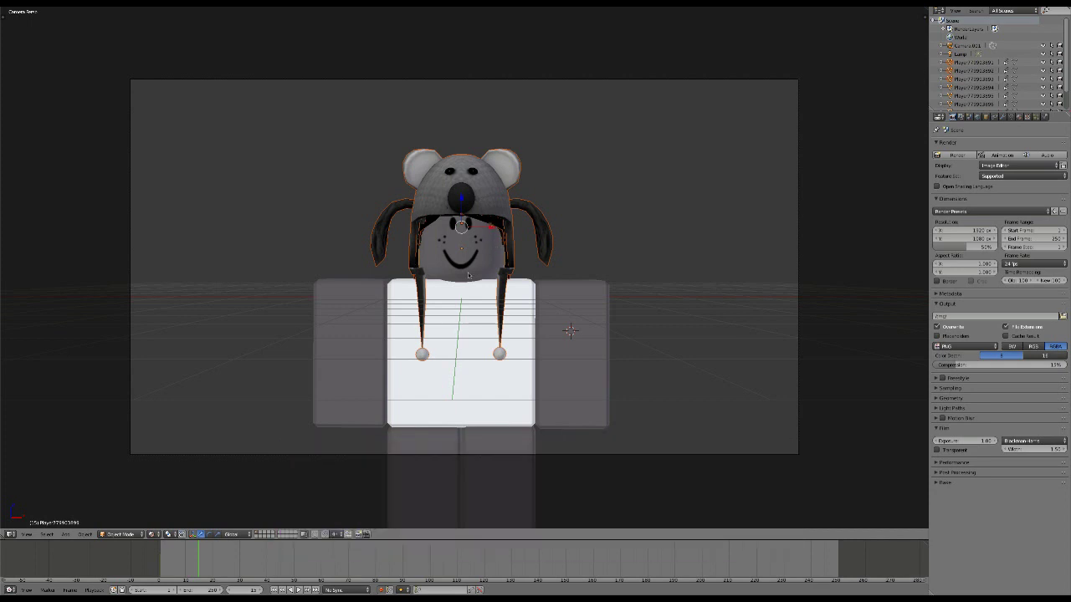
Step: Insert a LocRotScale keyframe for the head in its starting pose
left_click(209, 534)
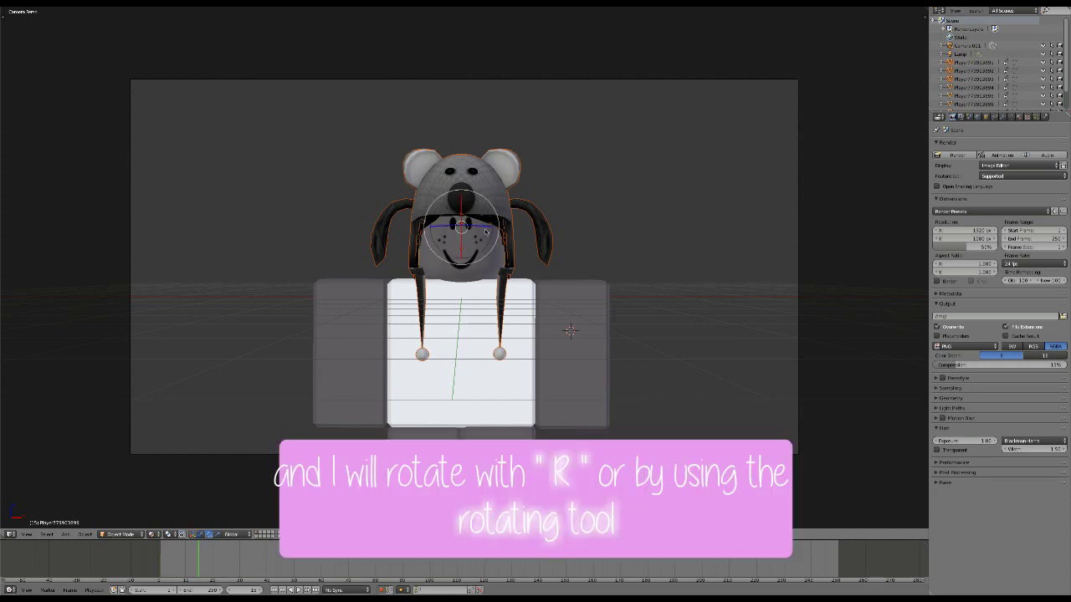
left_click_drag(479, 225, 573, 237)
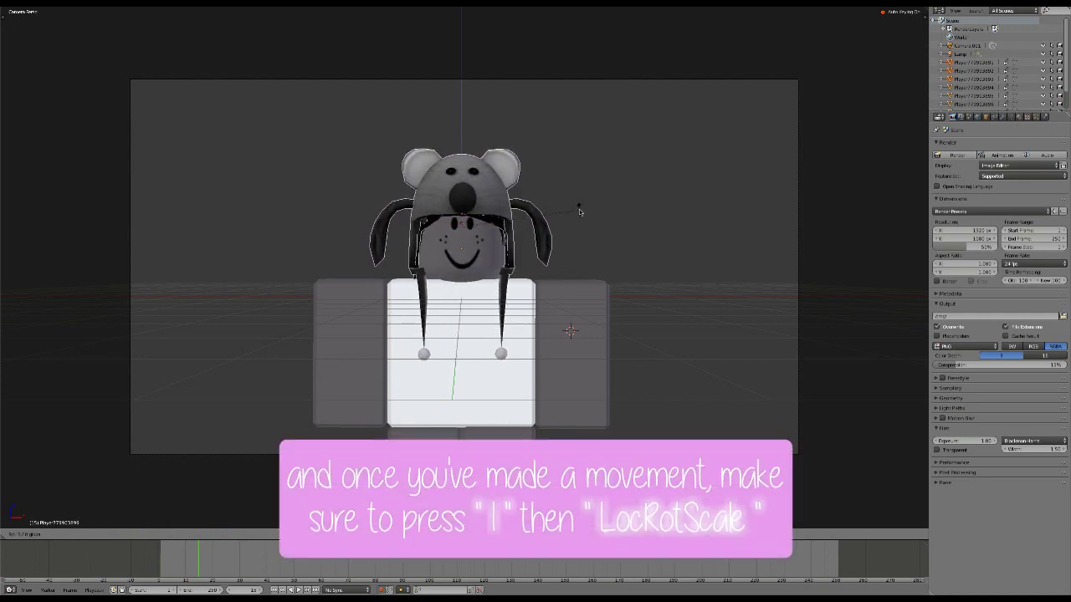
right_click(579, 212)
key("i")
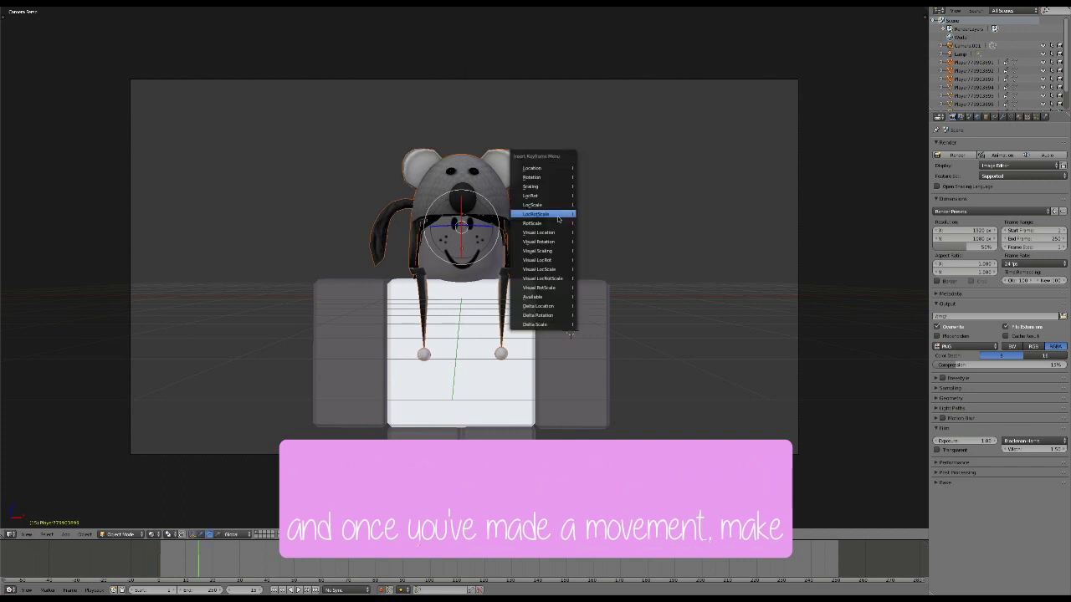
left_click(553, 217)
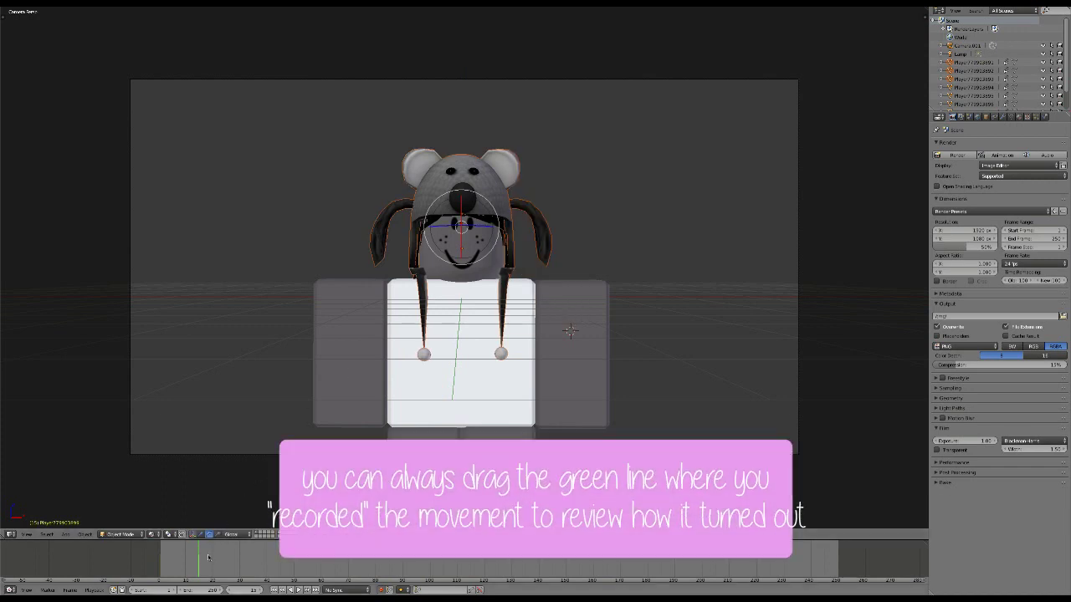
Step: At a later frame, rotate the head, keyframe LocRotScale, and scrub from the start to review
left_click_drag(199, 562, 221, 565)
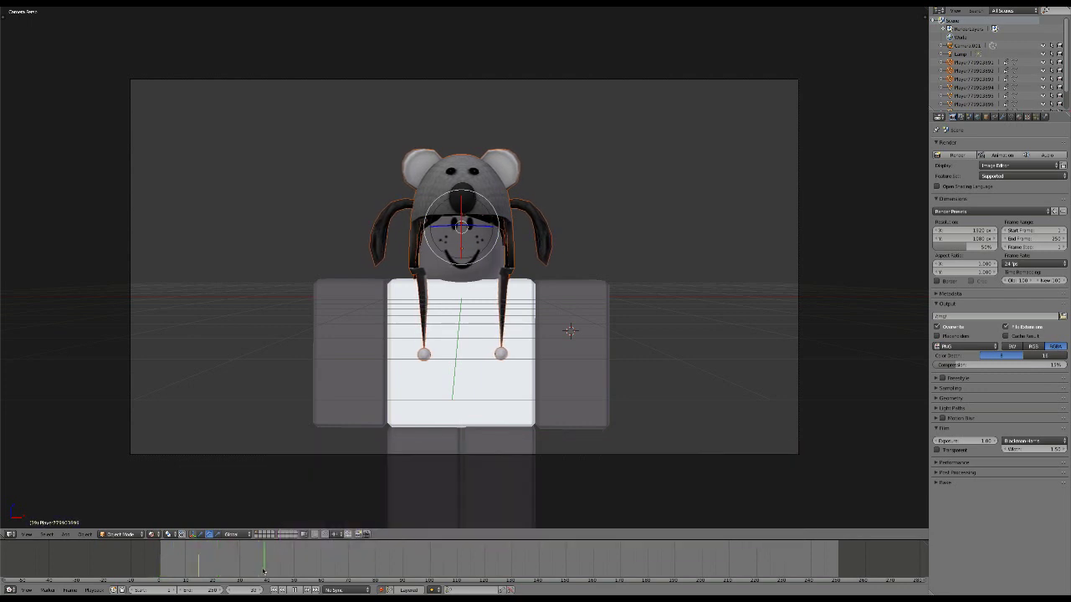
left_click_drag(246, 570, 256, 570)
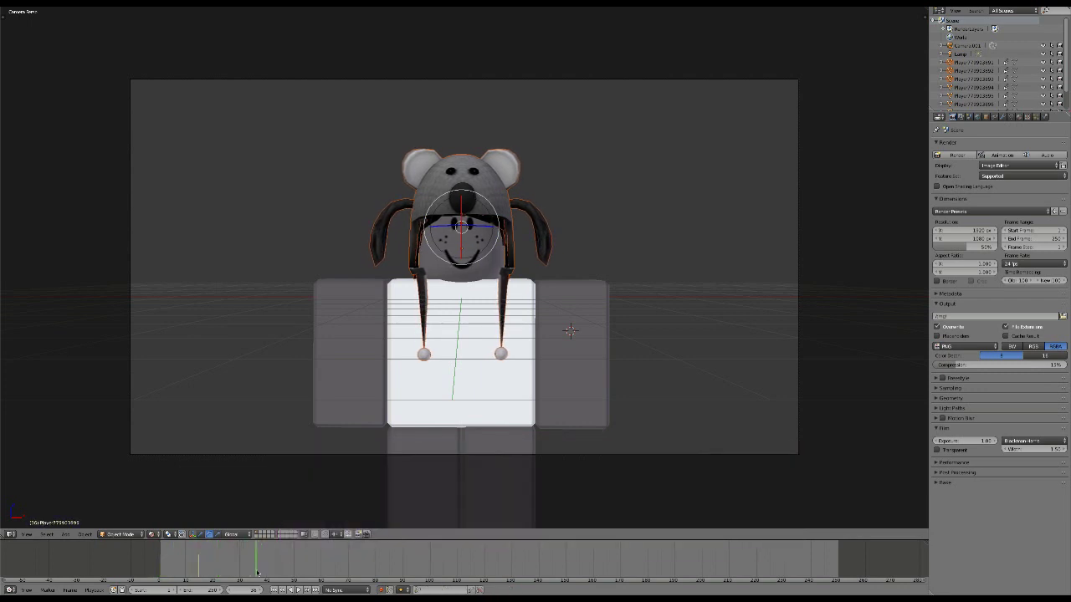
key("r")
key("r")
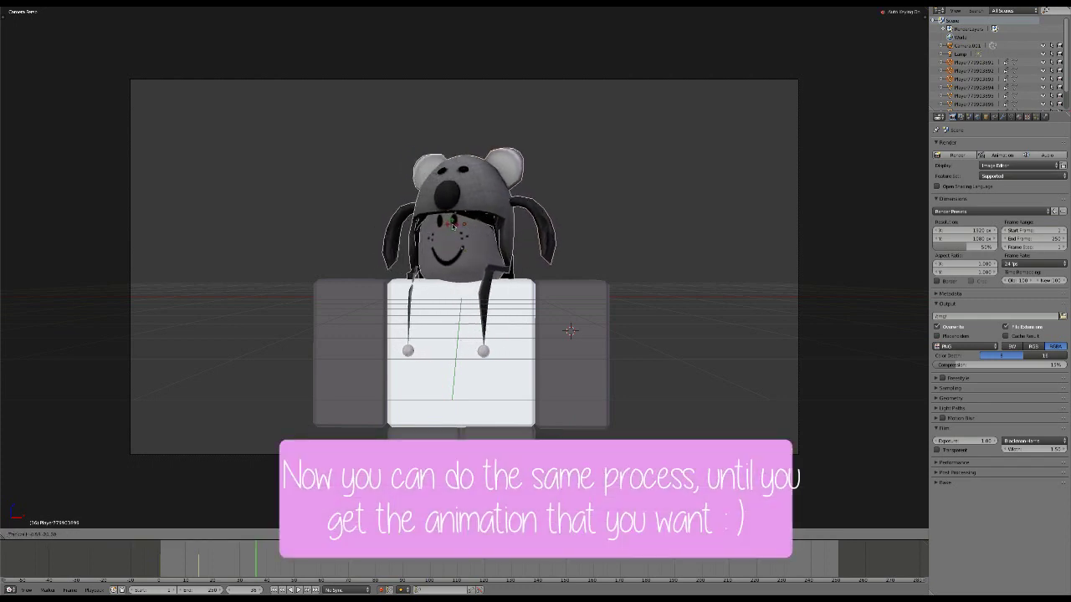
left_click(462, 226)
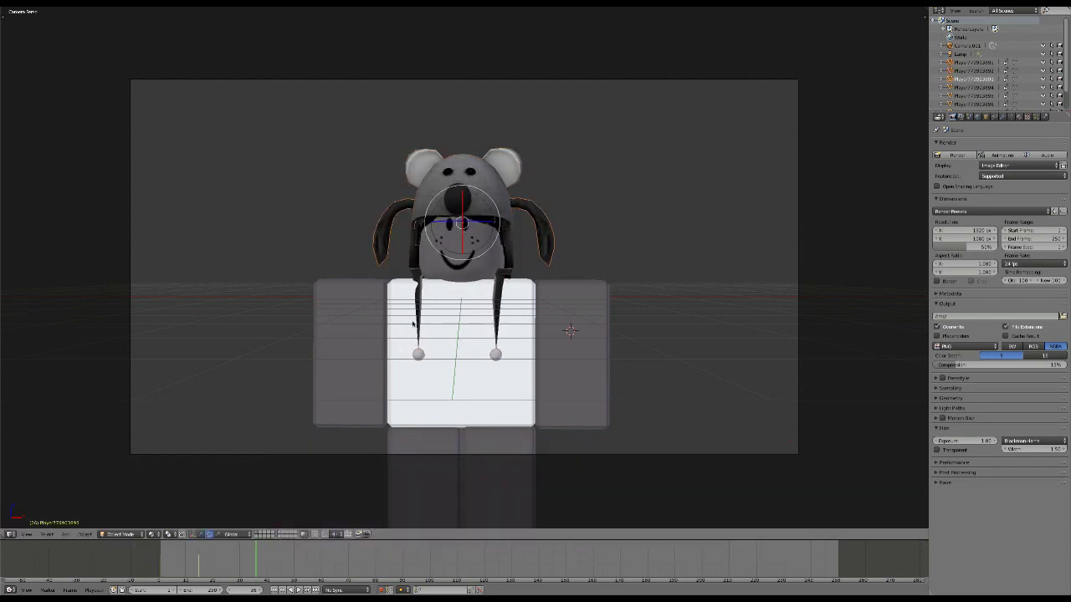
key("i")
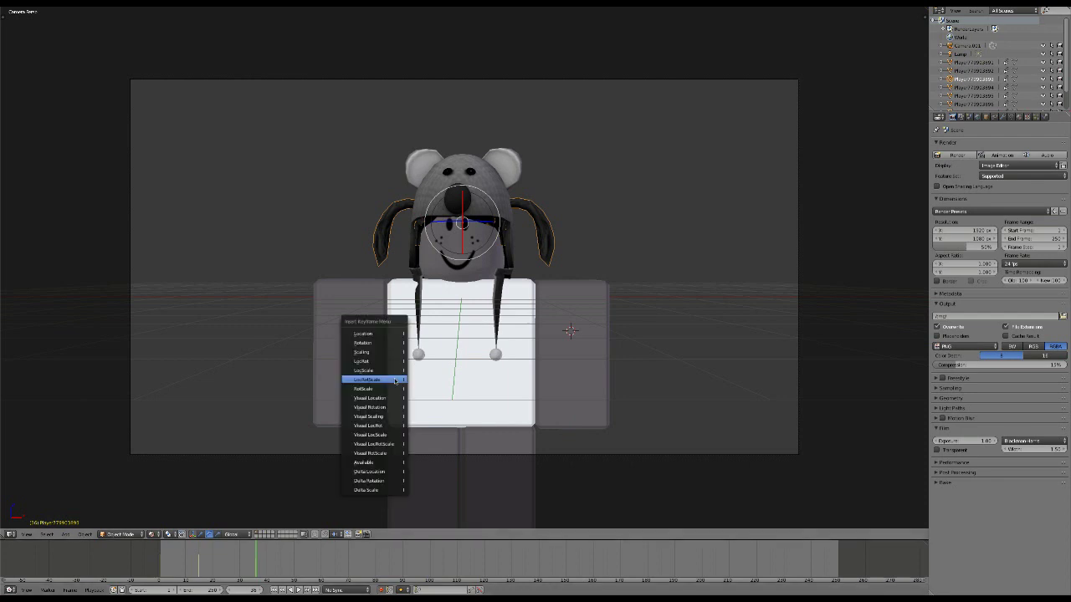
left_click(408, 367)
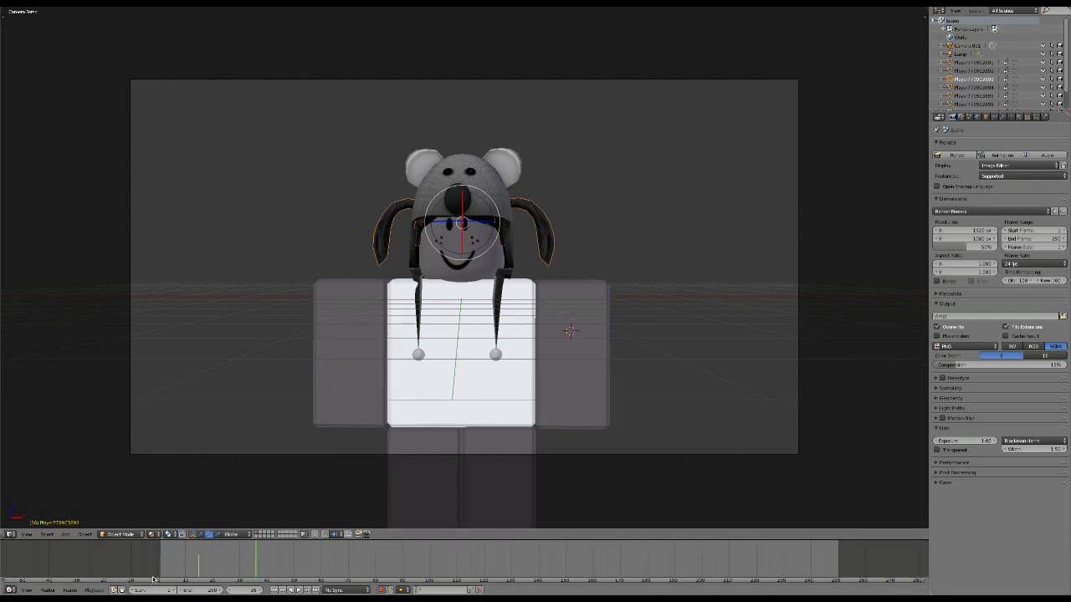
key("shift+Left")
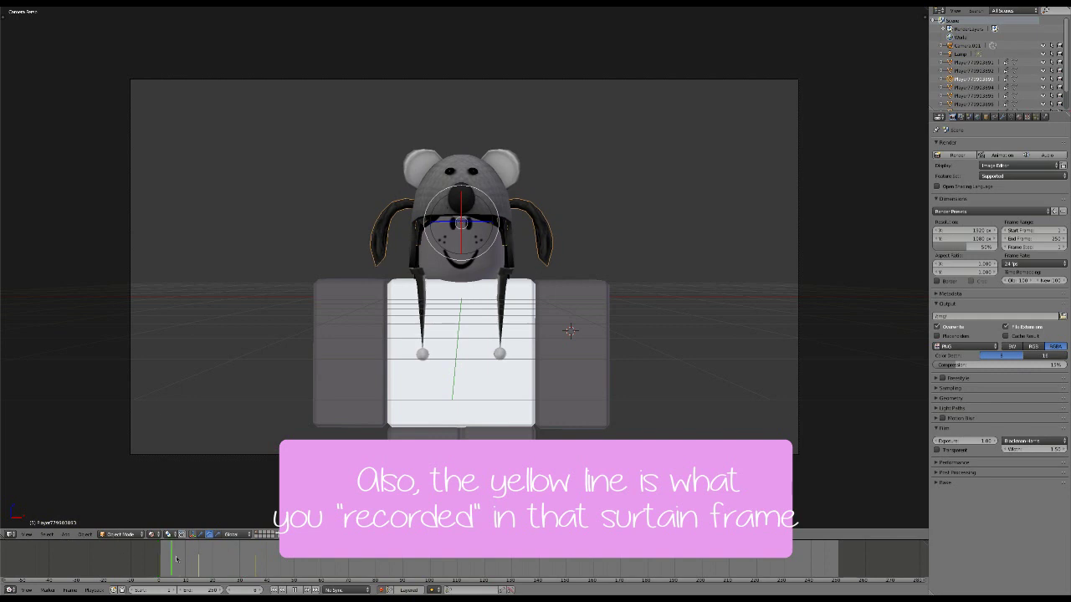
mouse_move(210, 556)
left_mouse_down()
mouse_move(272, 549)
mouse_move(259, 560)
left_mouse_up()
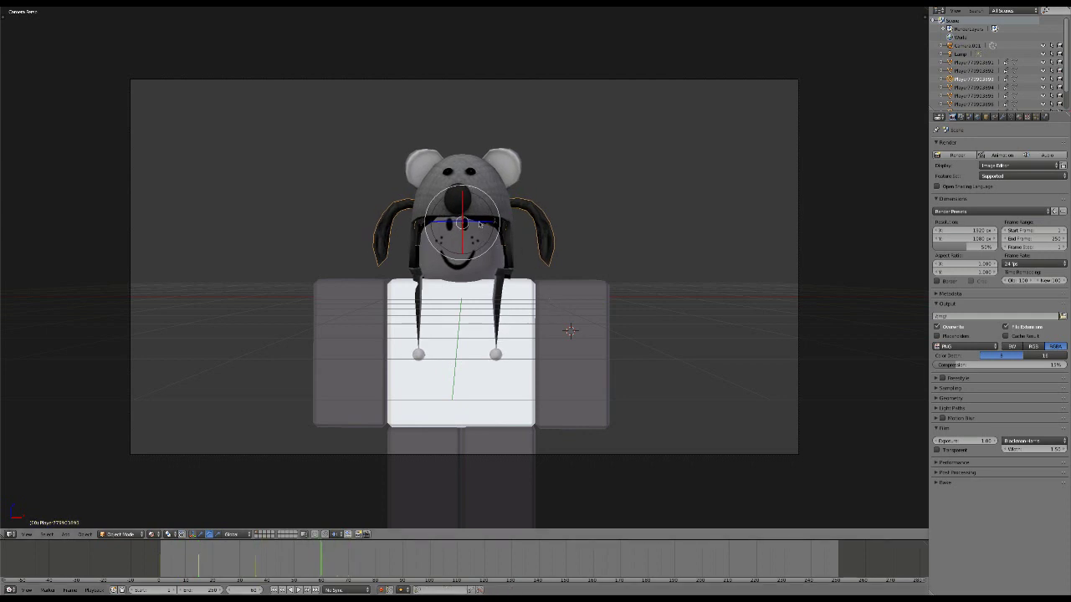
Step: Return to the previous keyframe, reset the head's rotation, and tilt it forward
key("r")
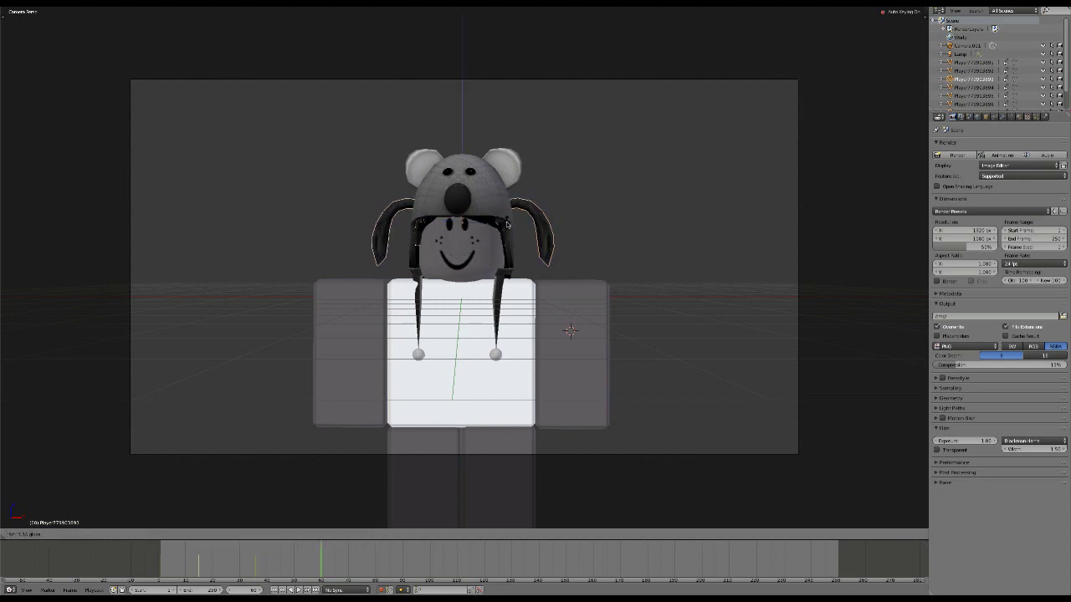
left_click(506, 224)
key("Down")
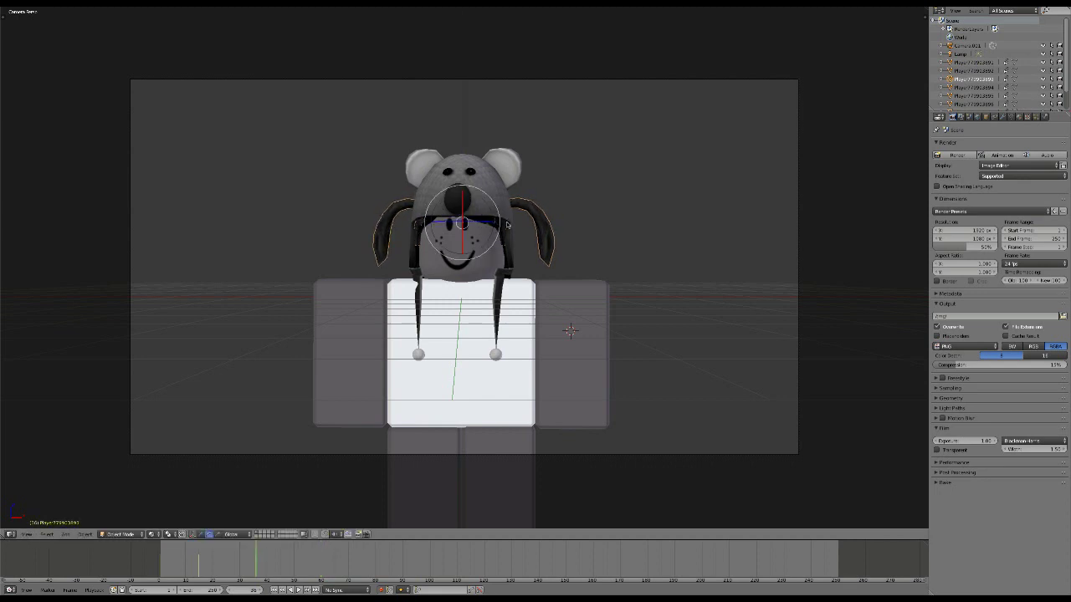
key("alt+r")
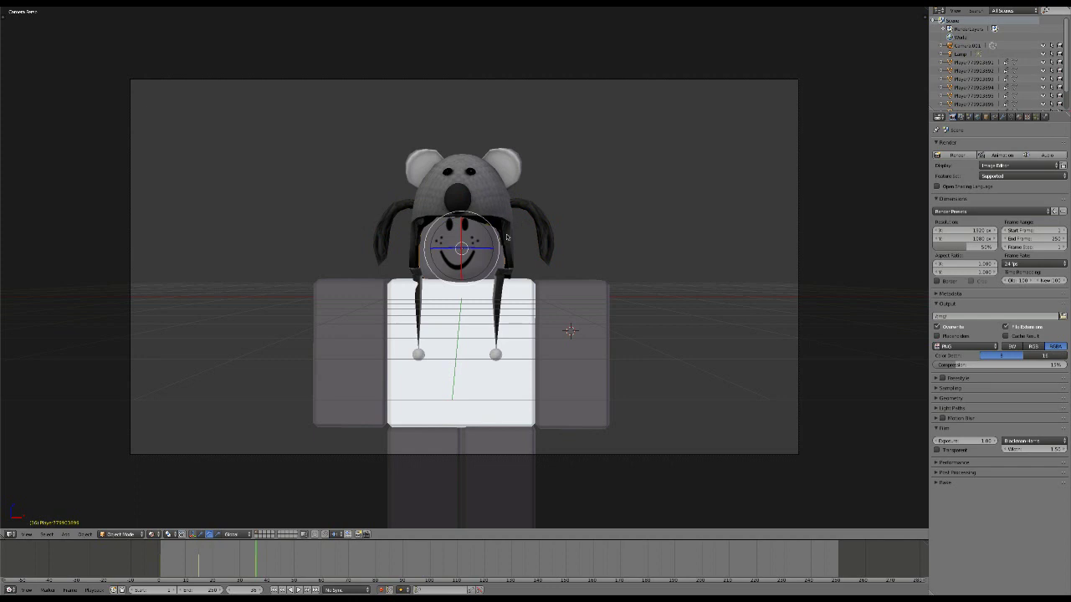
mouse_move(506, 238)
left_mouse_down()
mouse_move(481, 258)
mouse_move(481, 247)
left_mouse_up()
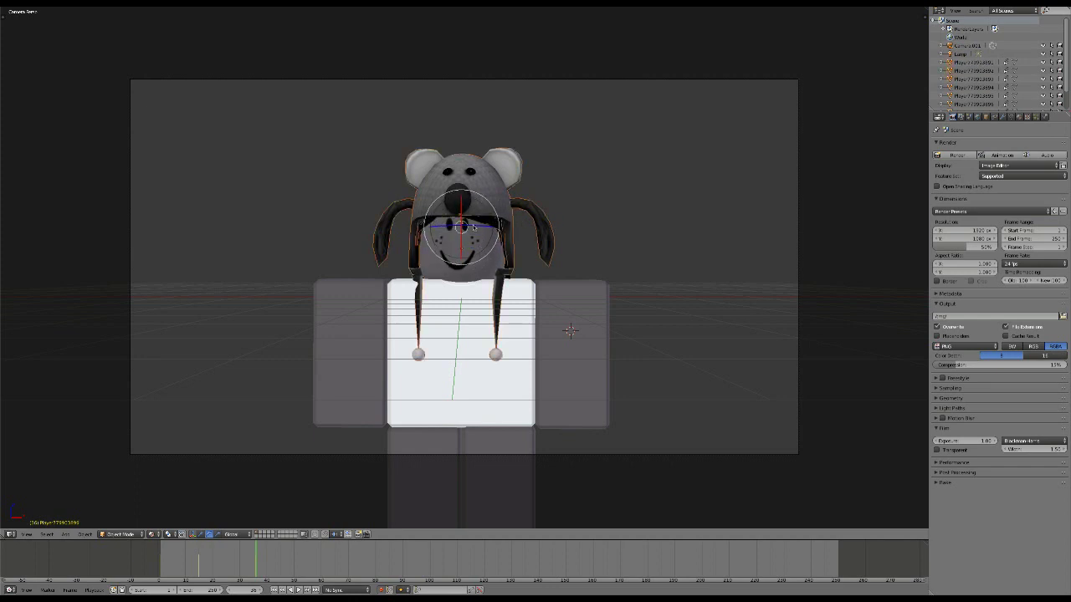
Step: Refine the head's rotation from an orbited view, then return to camera view and replay
key("r")
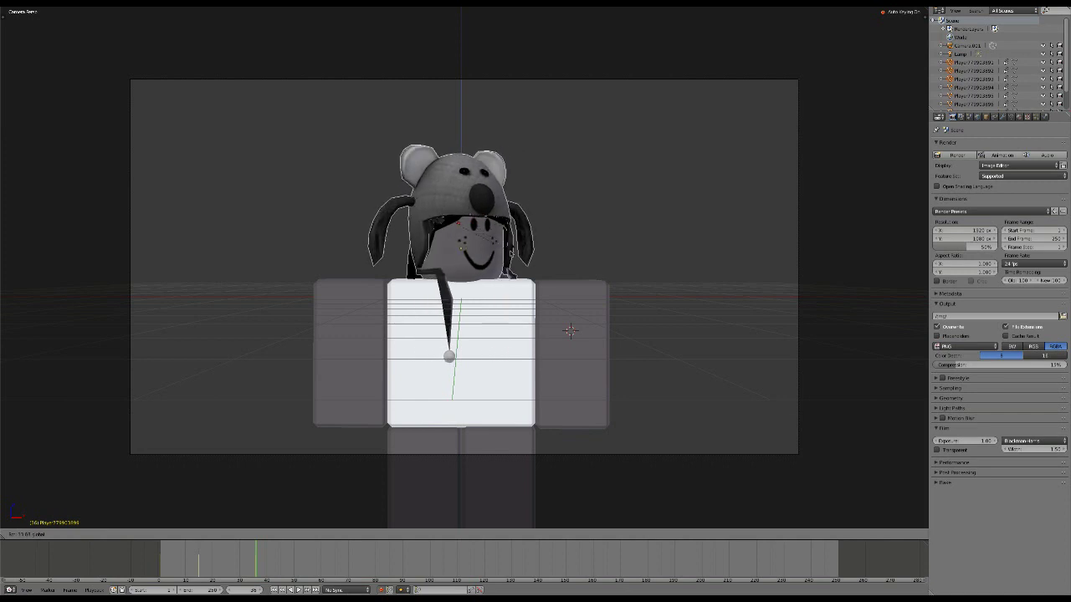
left_click(498, 224)
middle_click_drag(525, 247, 573, 268)
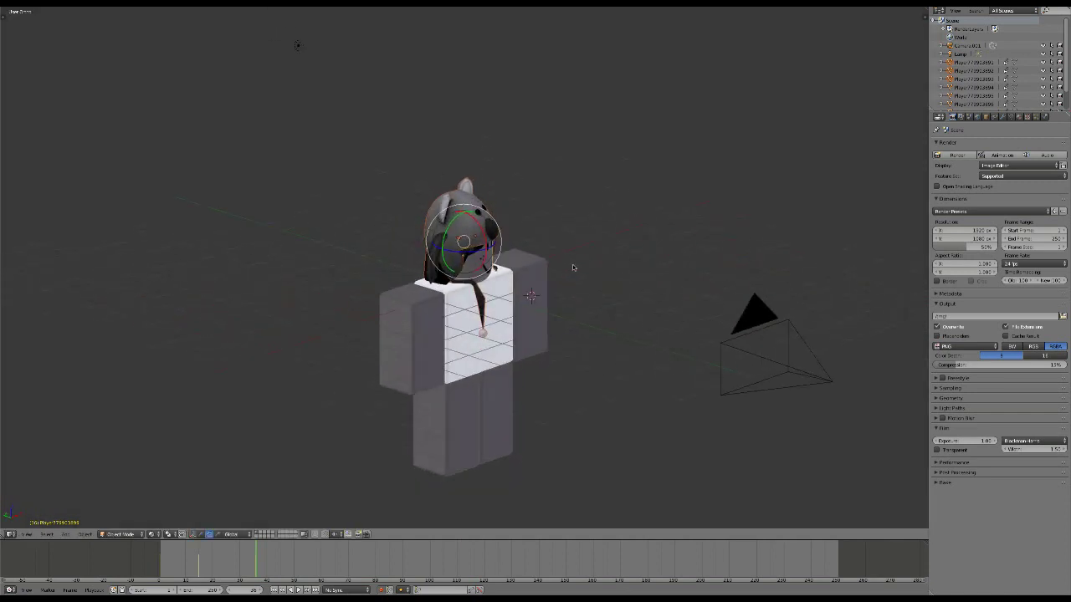
key("r")
left_click(508, 234)
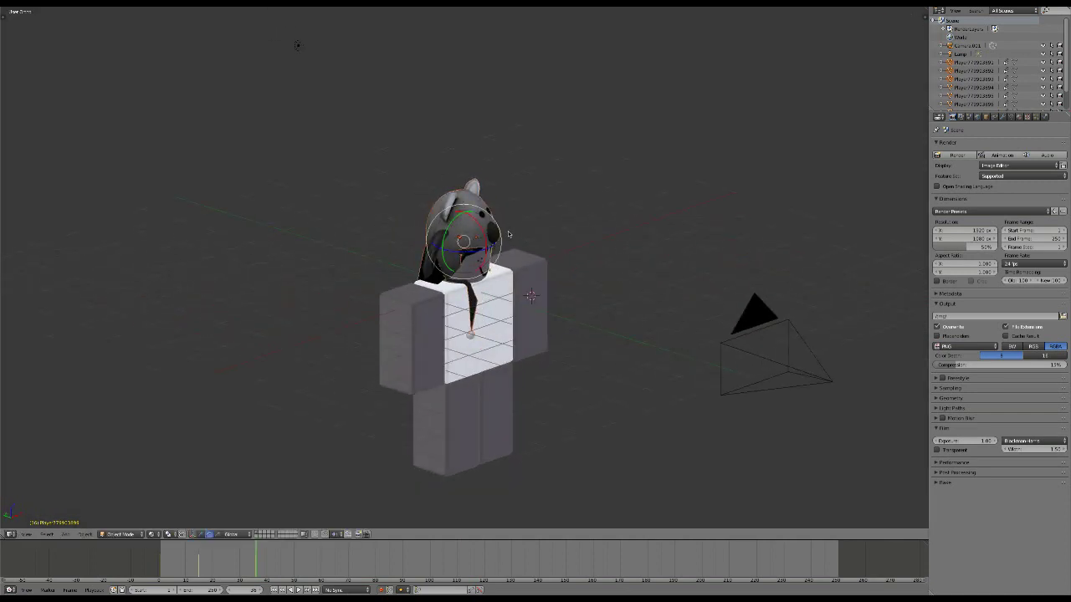
left_click(27, 534)
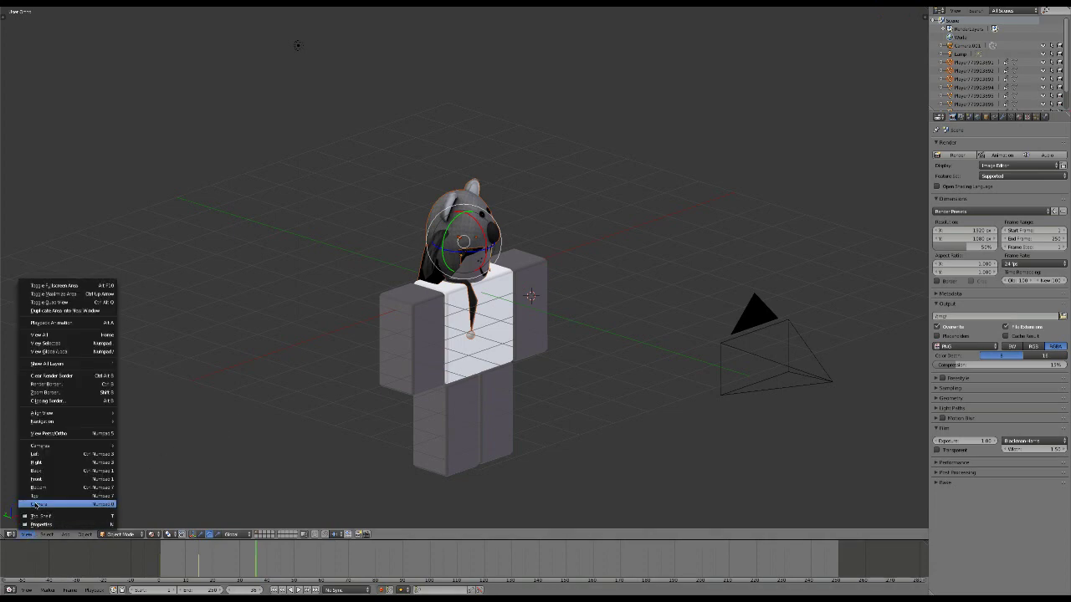
left_click(67, 506)
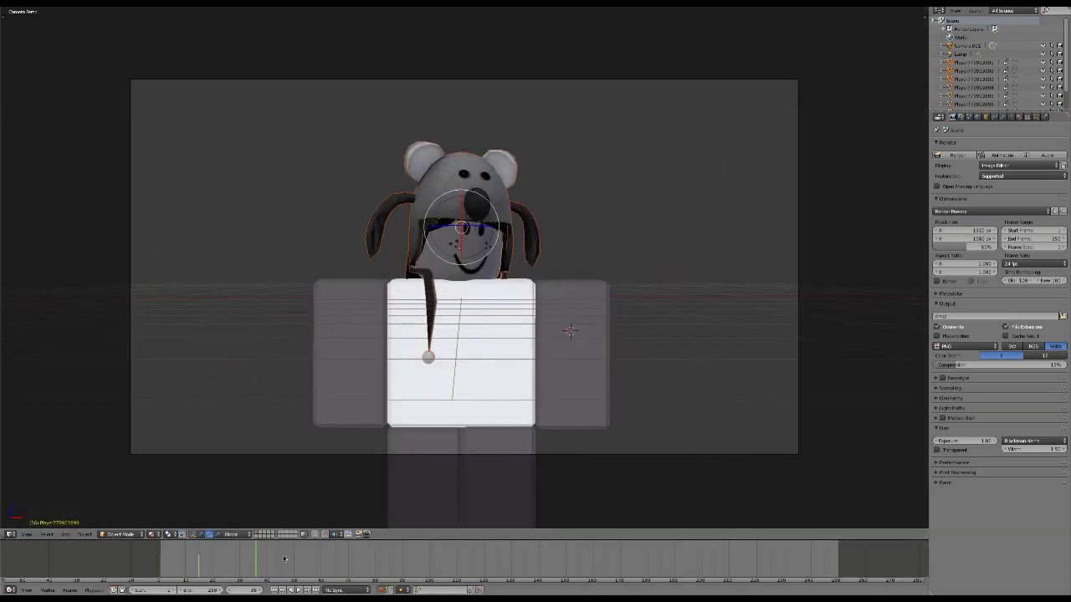
mouse_move(251, 567)
left_mouse_down()
mouse_move(144, 569)
mouse_move(287, 545)
left_mouse_up()
Step: Rotate the right arm outward and insert a LocRotScale keyframe for it
right_click(574, 388)
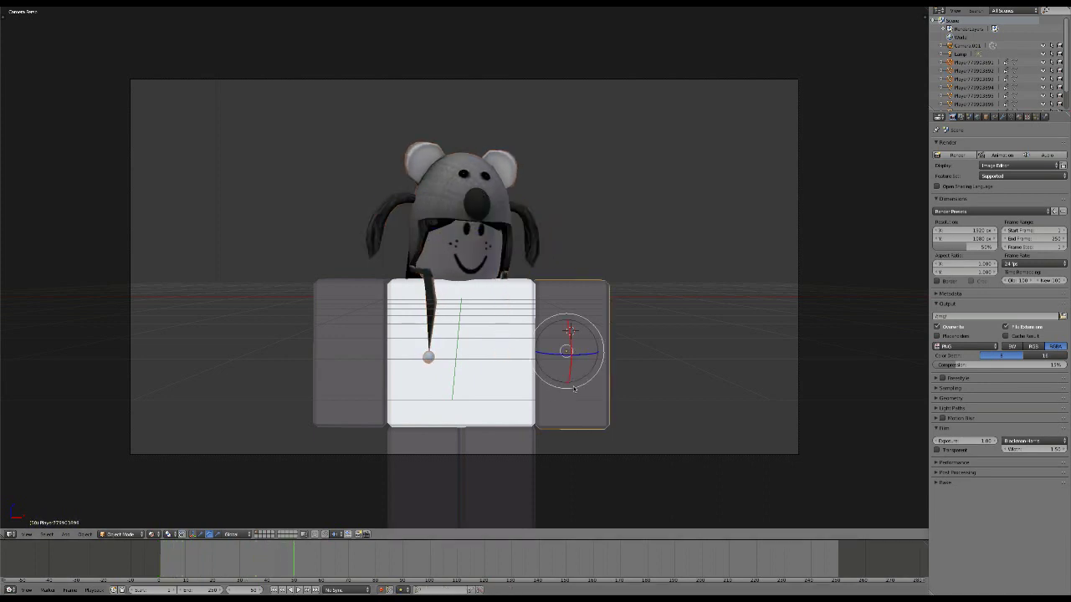
key("r")
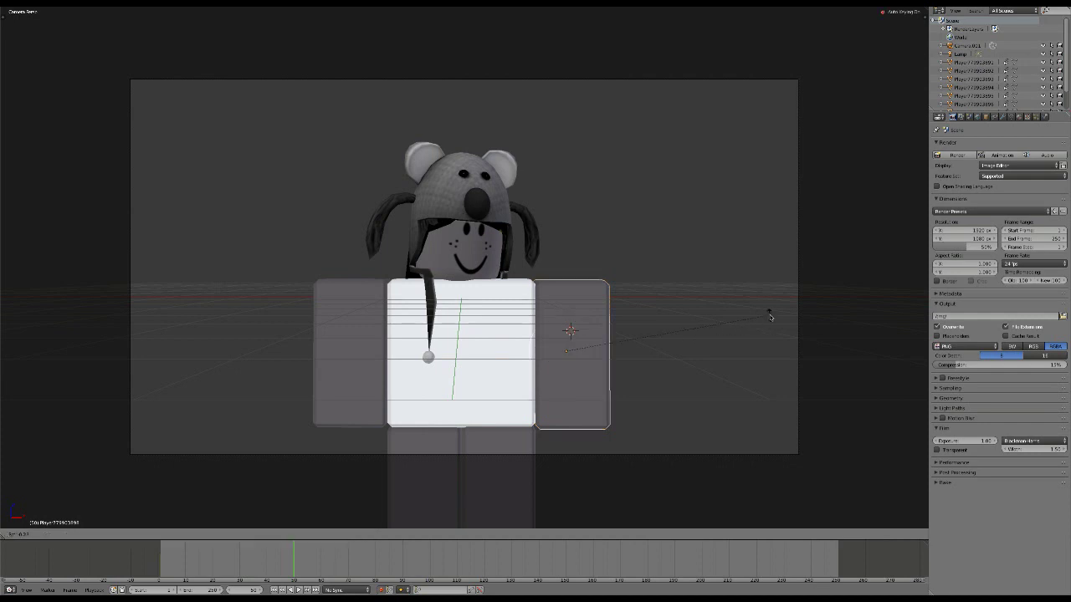
left_click(712, 299)
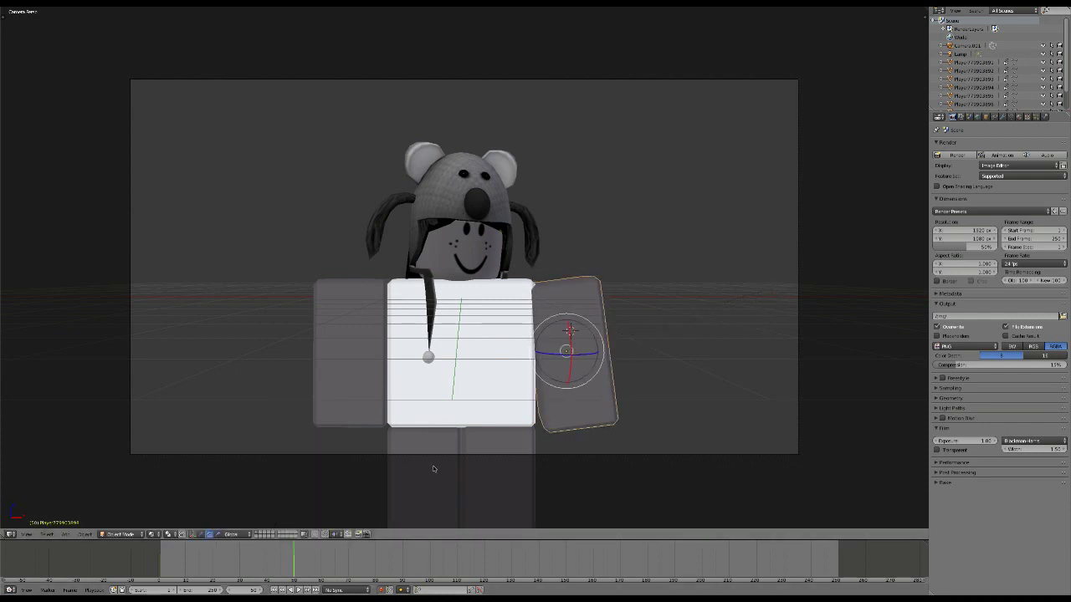
key("shift+a")
left_click(201, 534)
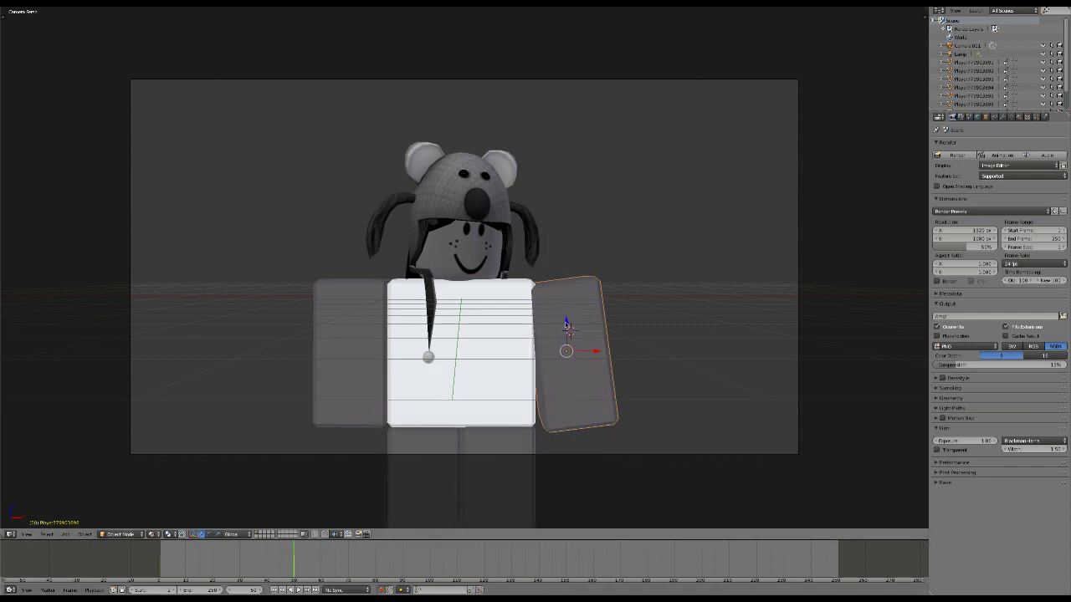
key("i")
left_click(590, 326)
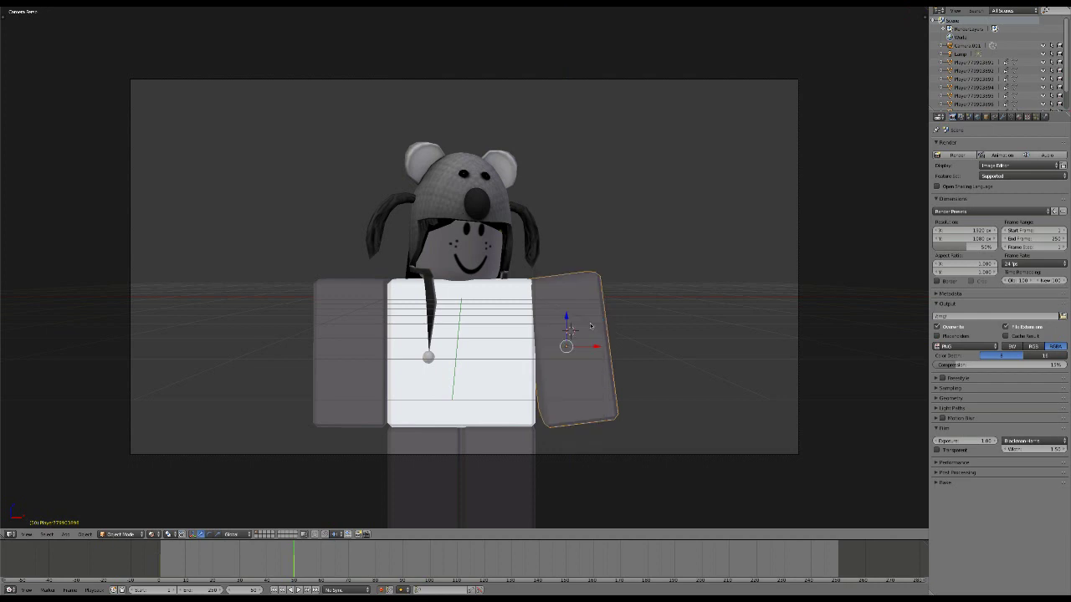
Step: Preview the animation to frame 50, step back to about frame 40, and select the left arm
left_click(157, 570)
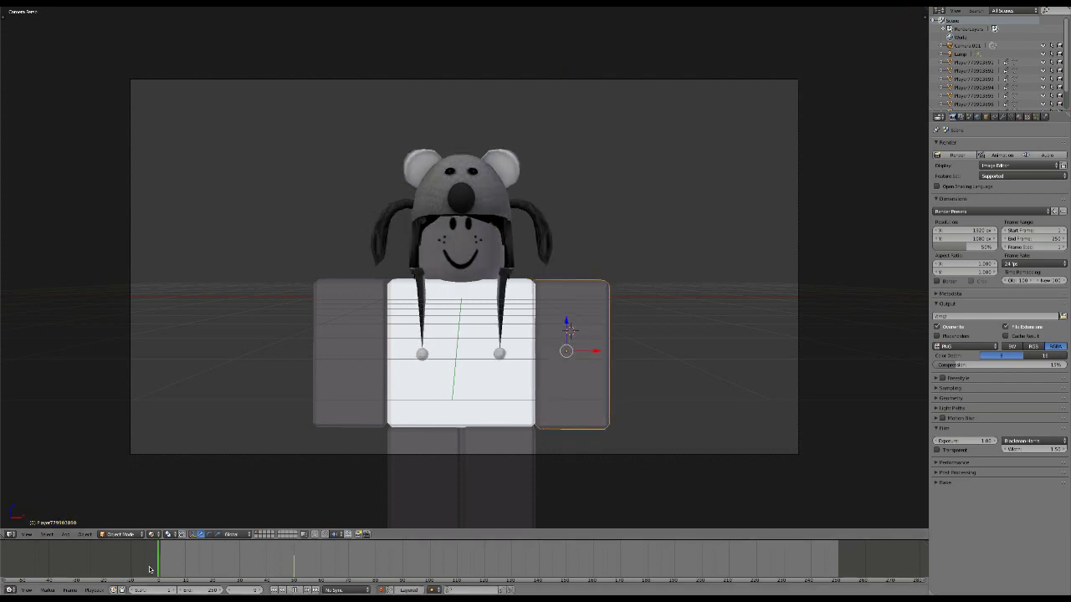
mouse_move(151, 569)
left_mouse_down()
mouse_move(310, 566)
mouse_move(263, 566)
mouse_move(301, 565)
left_mouse_up()
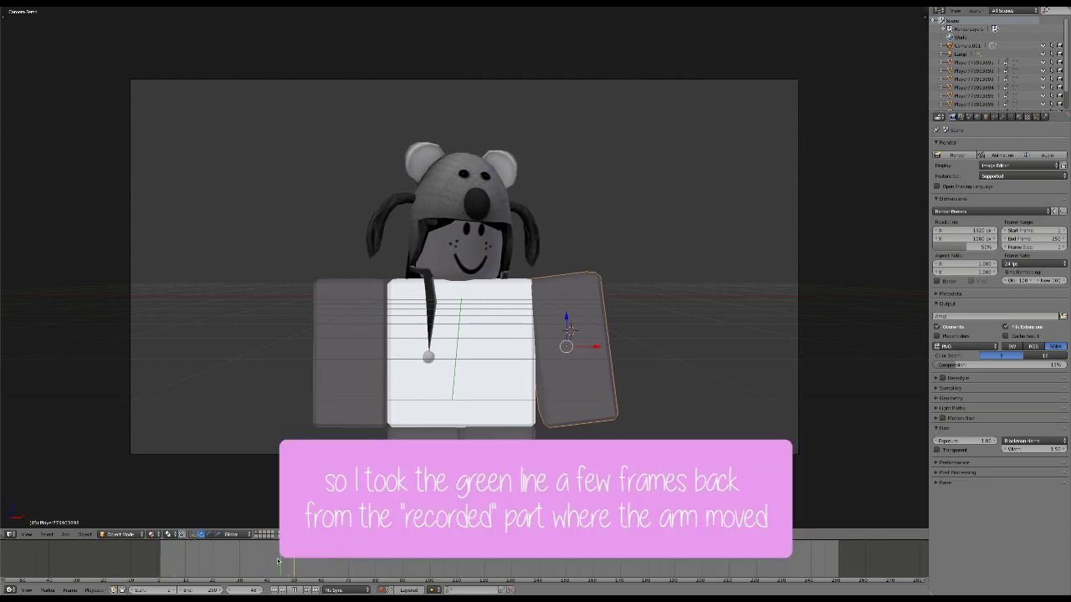
left_click_drag(299, 563, 277, 579)
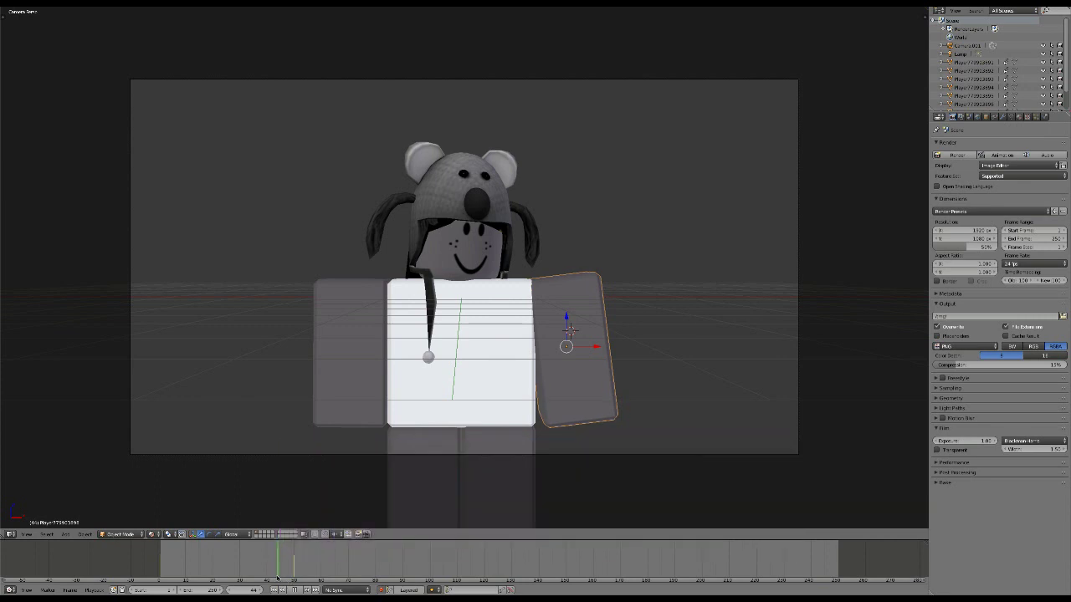
right_click(331, 393)
Step: Rotate the left arm outward, raise it along Z, keyframe it, and scrub back to frame 30
key("t")
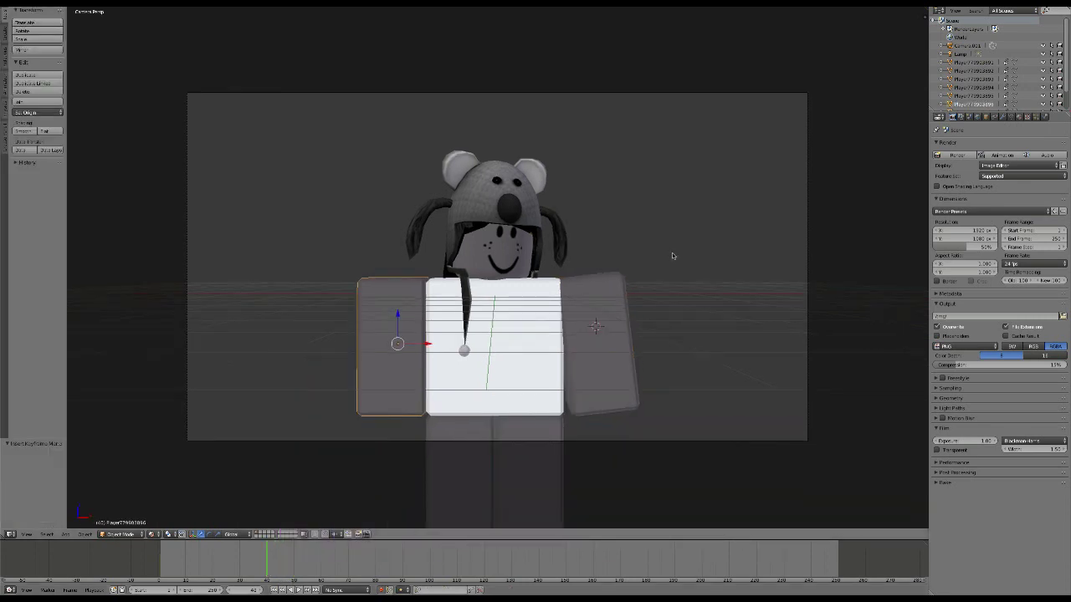
key("r")
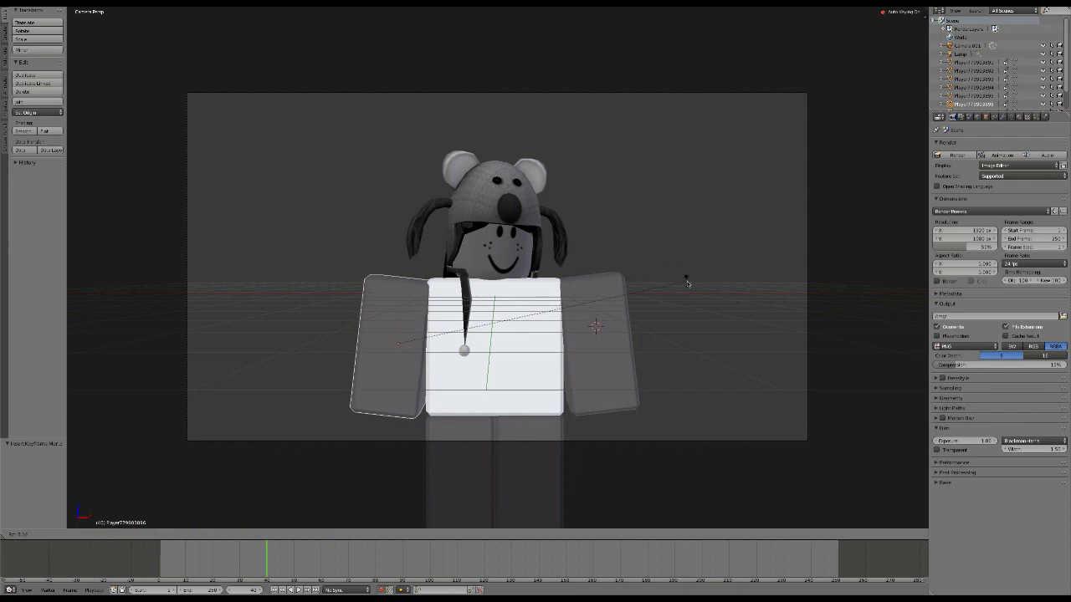
left_click(685, 276)
key("g")
key("z")
left_click(410, 335)
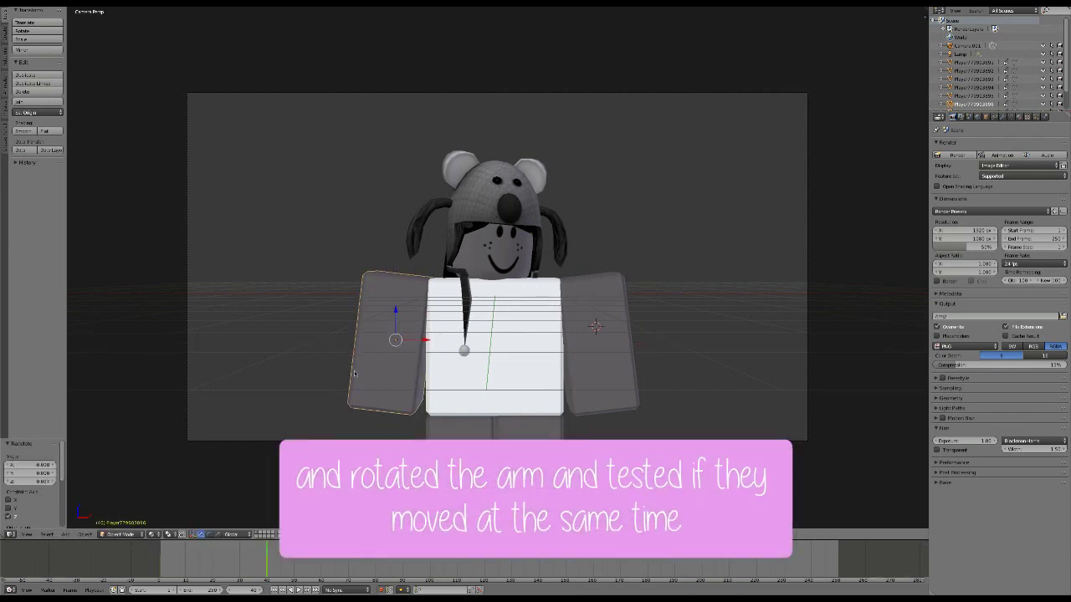
key("i")
left_click(368, 320)
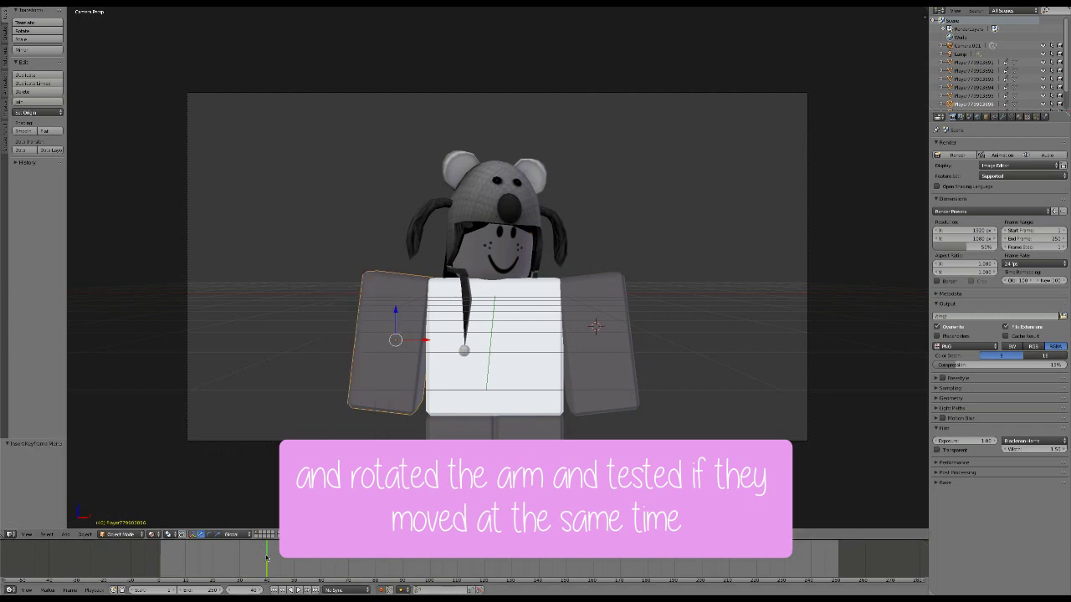
mouse_move(266, 558)
left_mouse_down()
mouse_move(237, 564)
mouse_move(267, 569)
mouse_move(179, 546)
mouse_move(286, 545)
left_mouse_up()
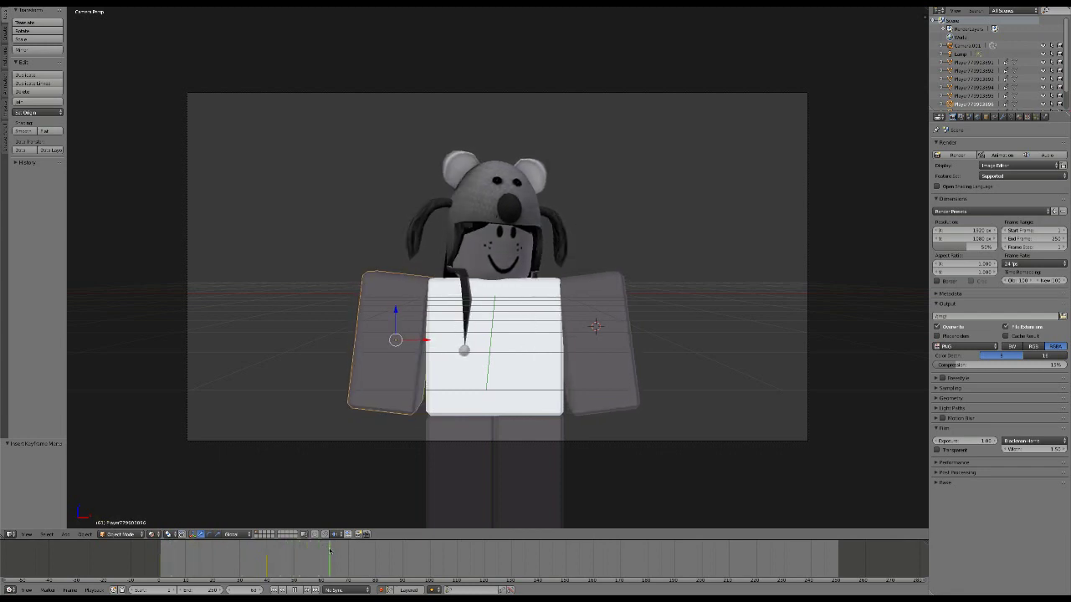
Step: Turn the head and hat about -12° around Z, keyframe them, and scrub to frame 64
right_click(509, 264)
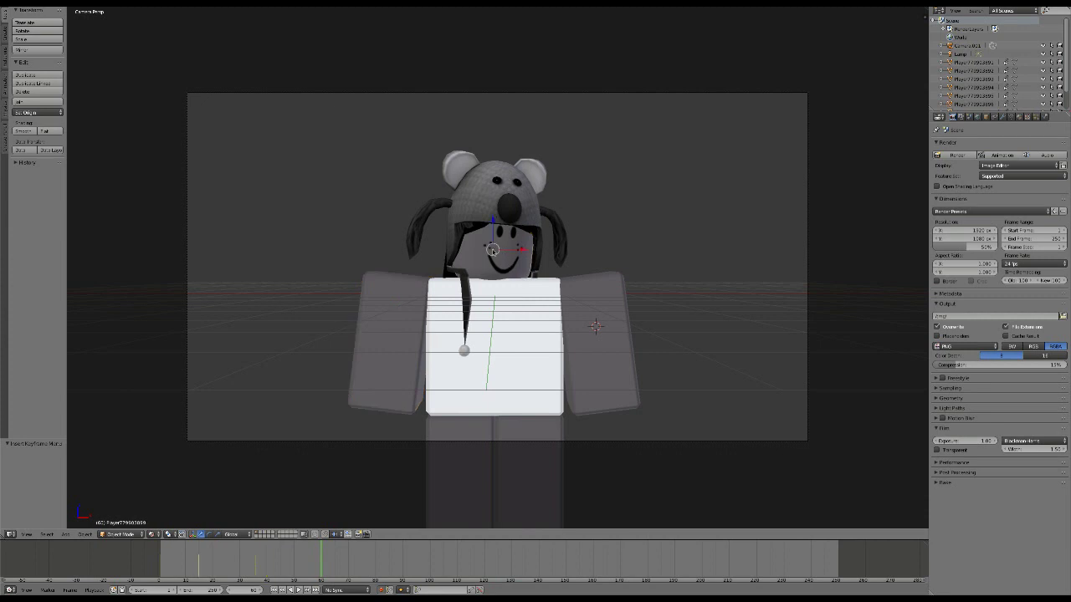
right_click(456, 234)
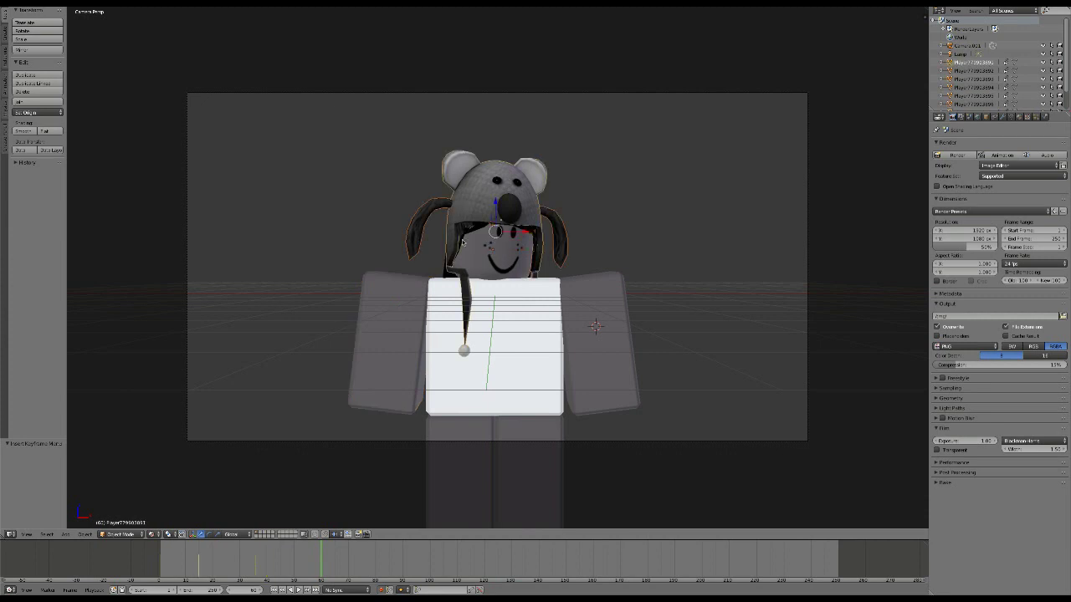
right_click(461, 242)
key("ctrl+alt+r")
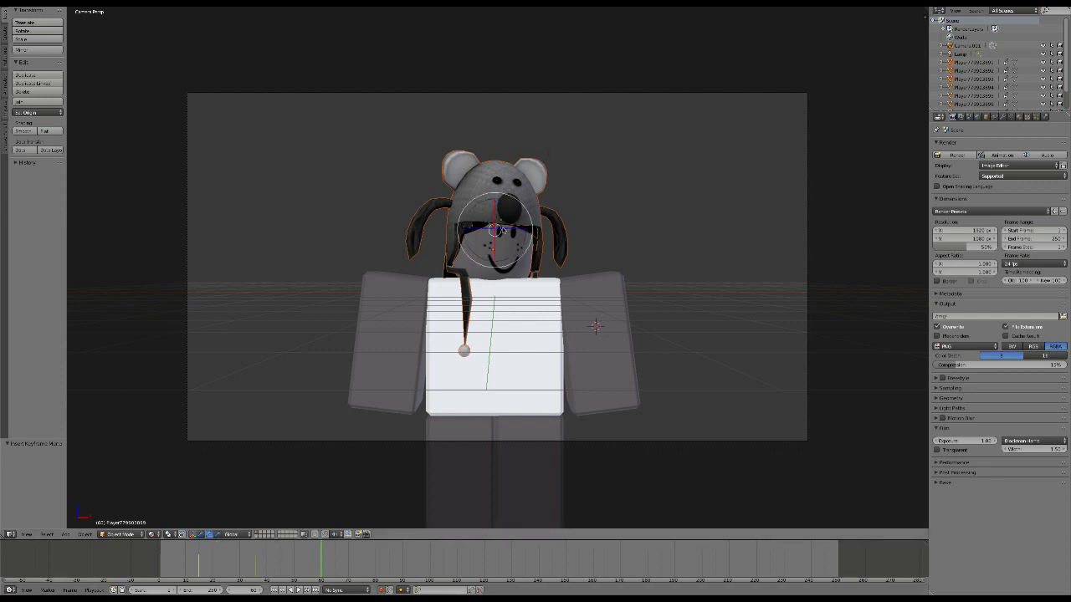
left_click_drag(496, 231, 478, 253)
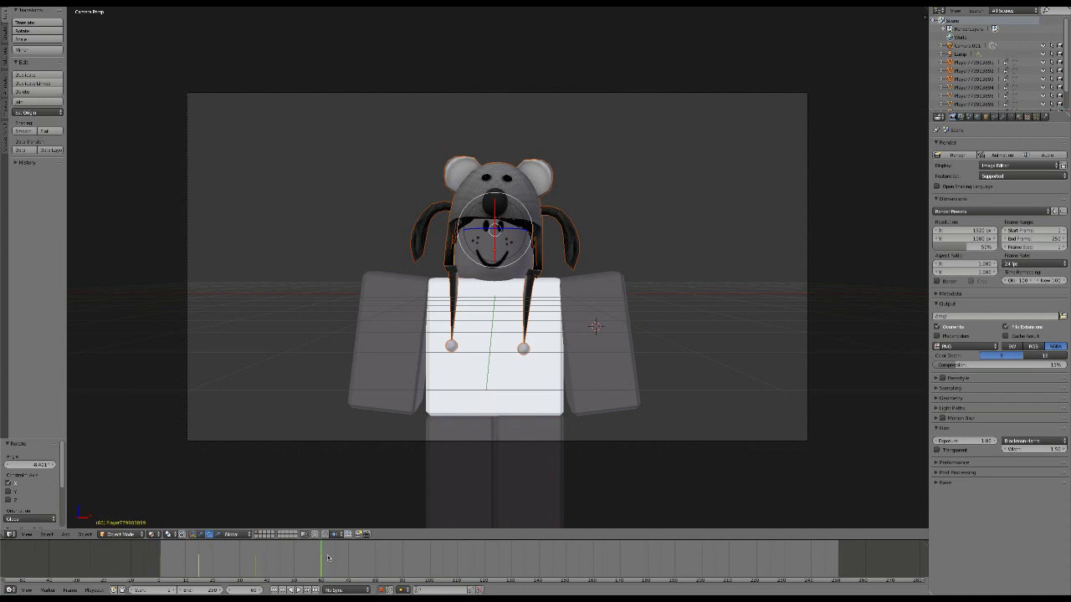
key("i")
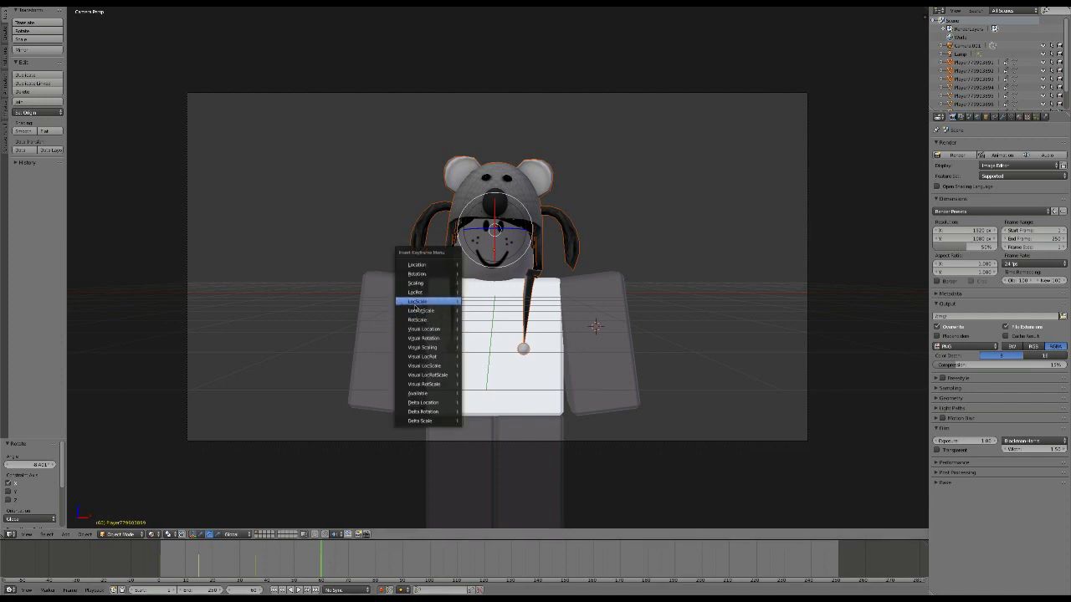
left_click(416, 303)
mouse_move(201, 571)
left_mouse_down()
mouse_move(157, 571)
mouse_move(322, 574)
left_mouse_up()
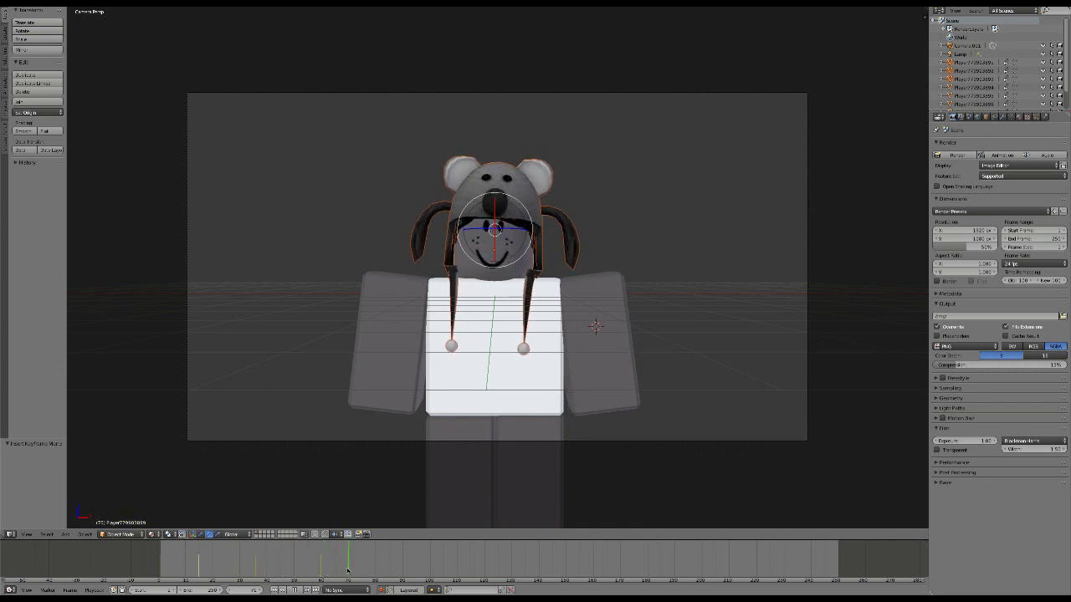
left_click_drag(347, 571, 332, 577)
Step: Rotate the right arm straight down, lower it slightly, keyframe LocRotScale, and scrub to frame 65
right_click(619, 336)
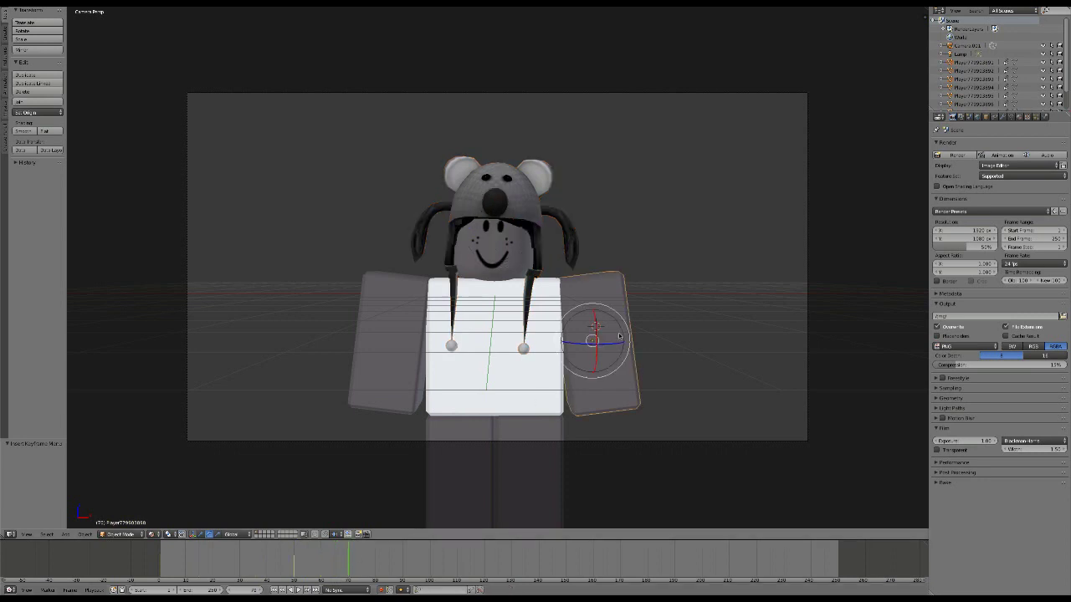
key("t")
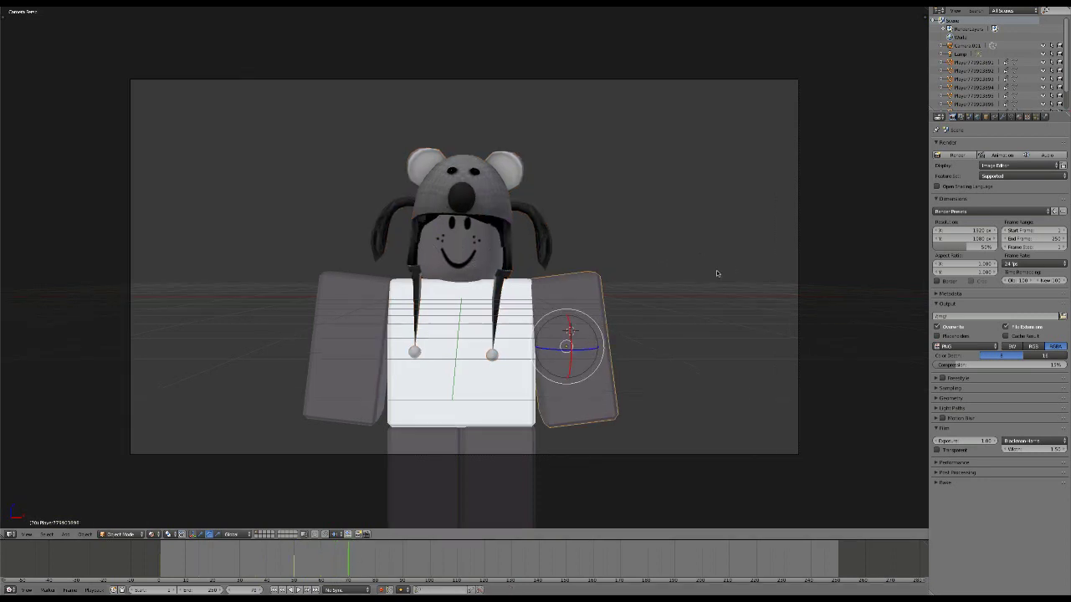
key("r")
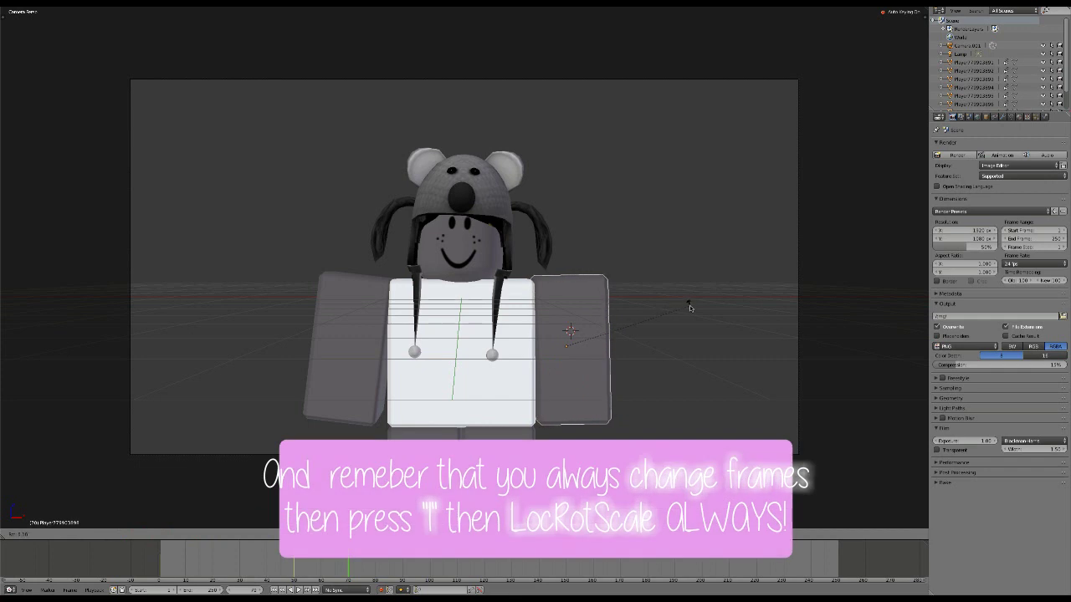
left_click(689, 305)
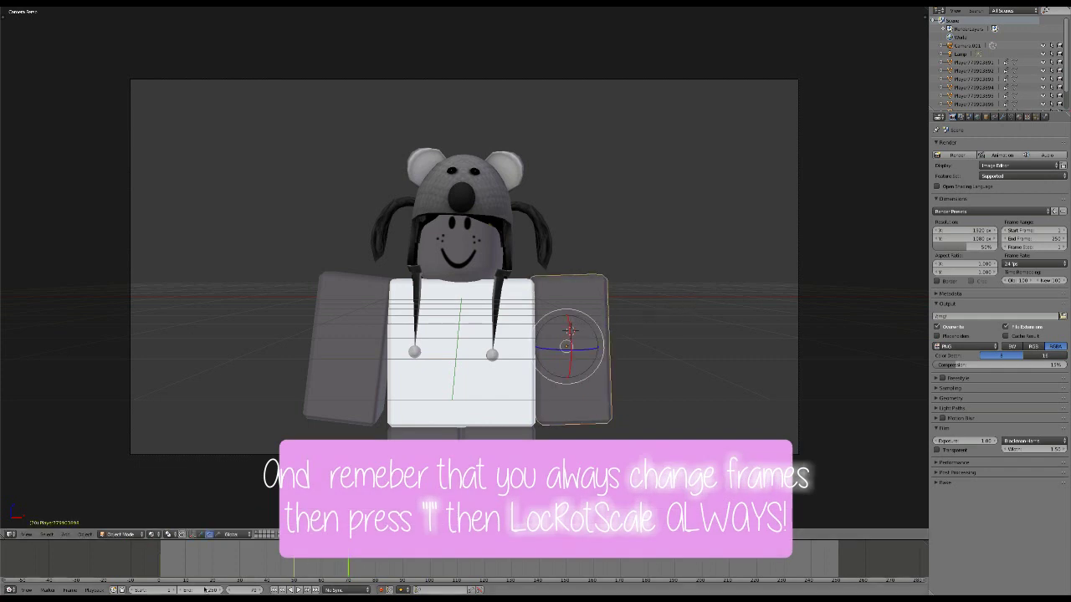
key("ctrl+space")
left_click_drag(566, 315, 433, 359)
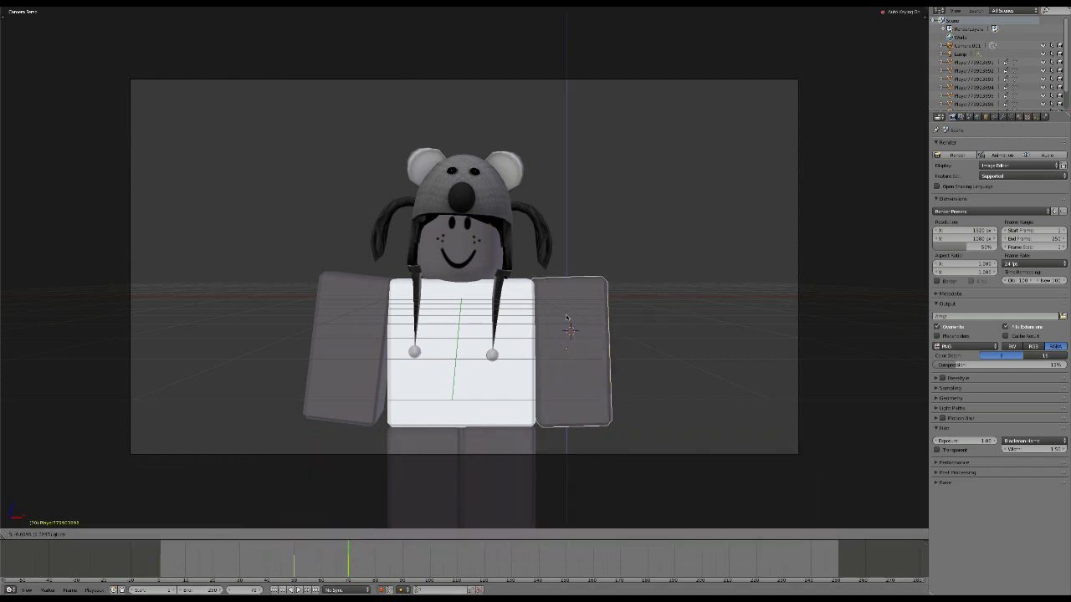
key("i")
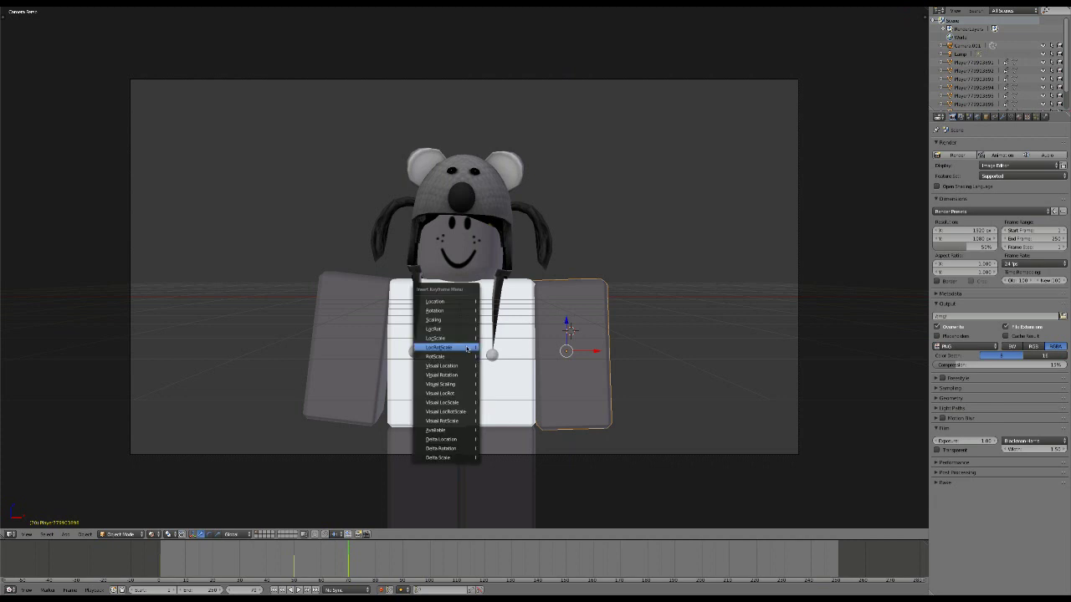
left_click(467, 348)
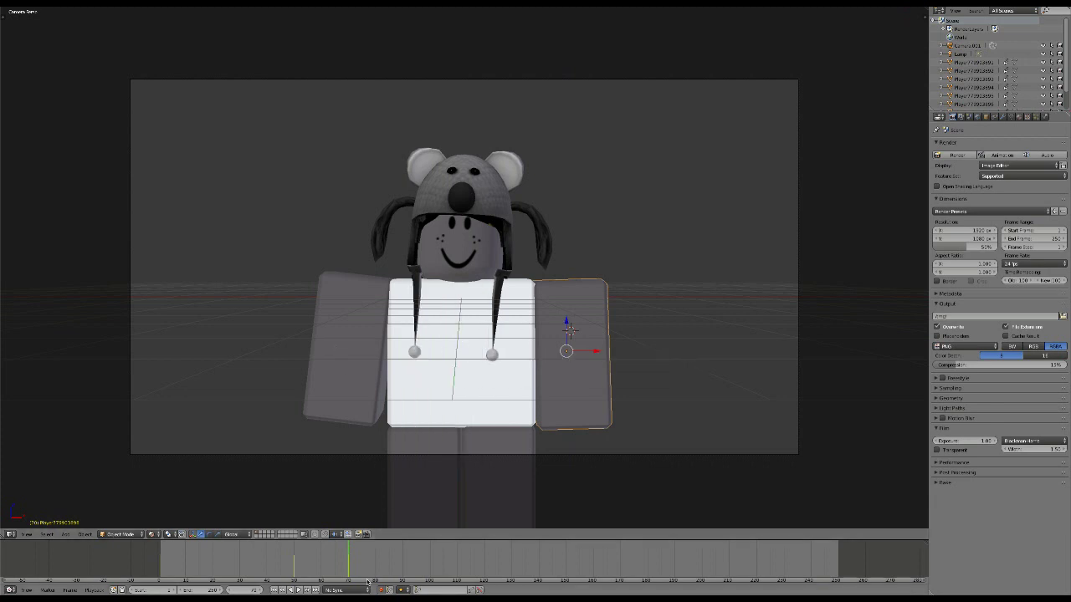
left_click_drag(349, 570, 335, 570)
Step: Select the character's left arm and keyframe its current pose
right_click(356, 402)
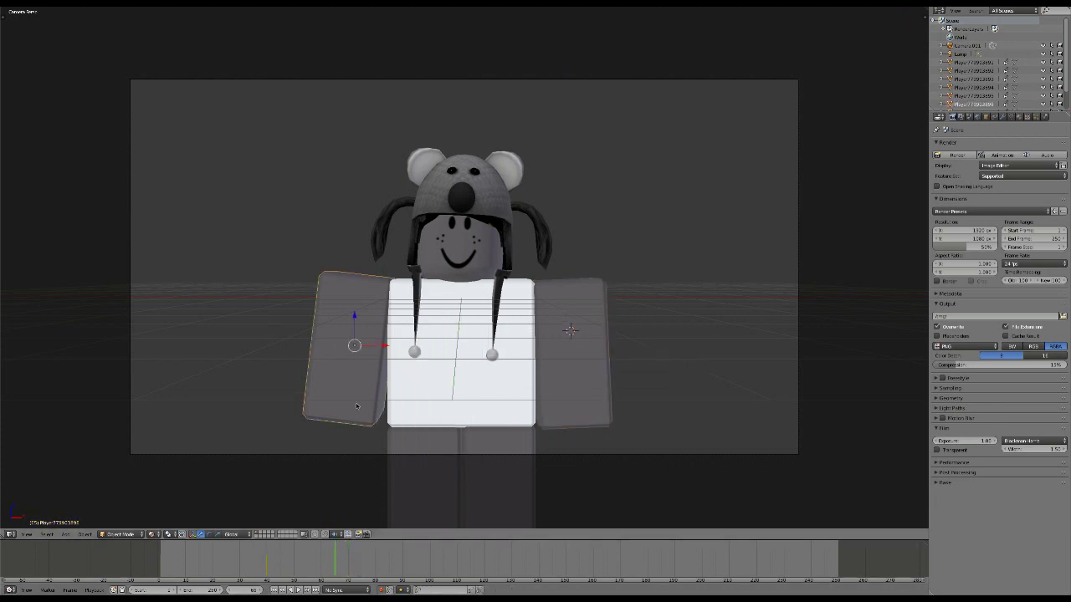
key("i")
left_click(651, 274)
Step: Rotate the left arm upright, shift it slightly right, and key its location and scale
key("r")
left_click(532, 271)
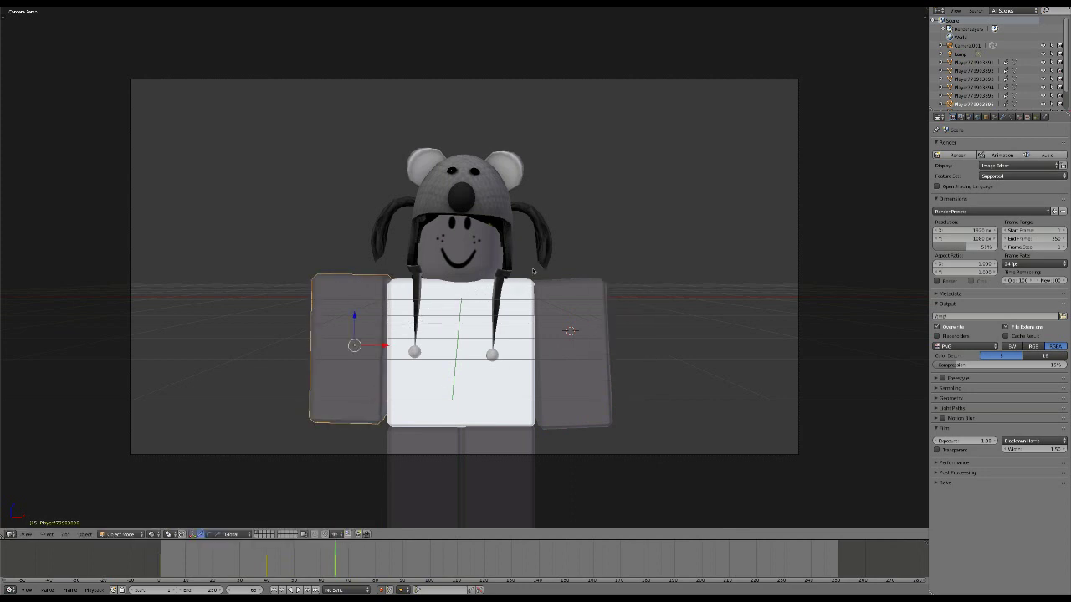
key("g")
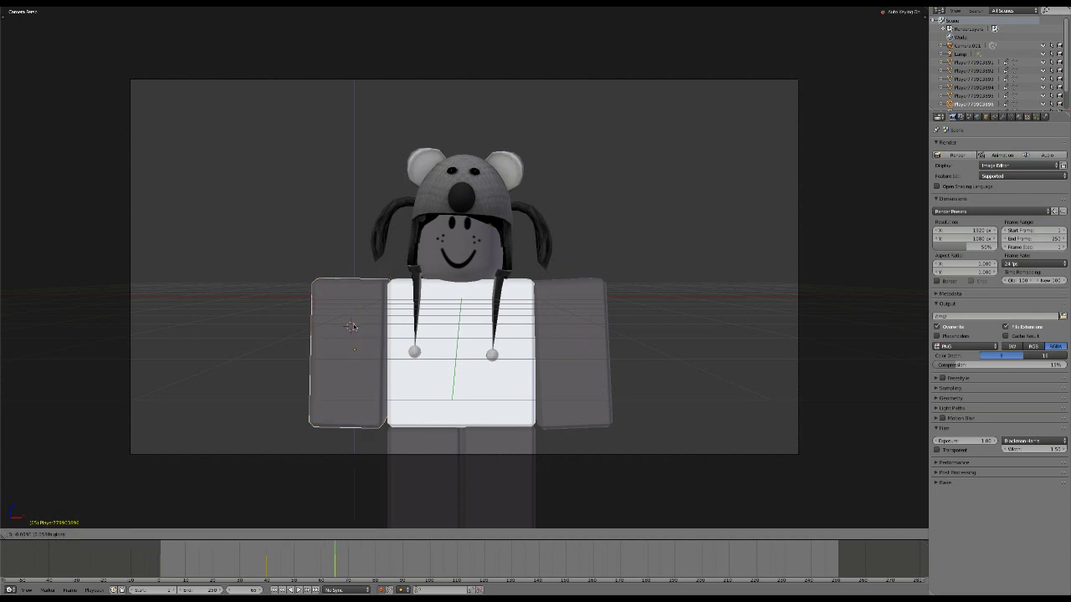
key("Escape")
key("g")
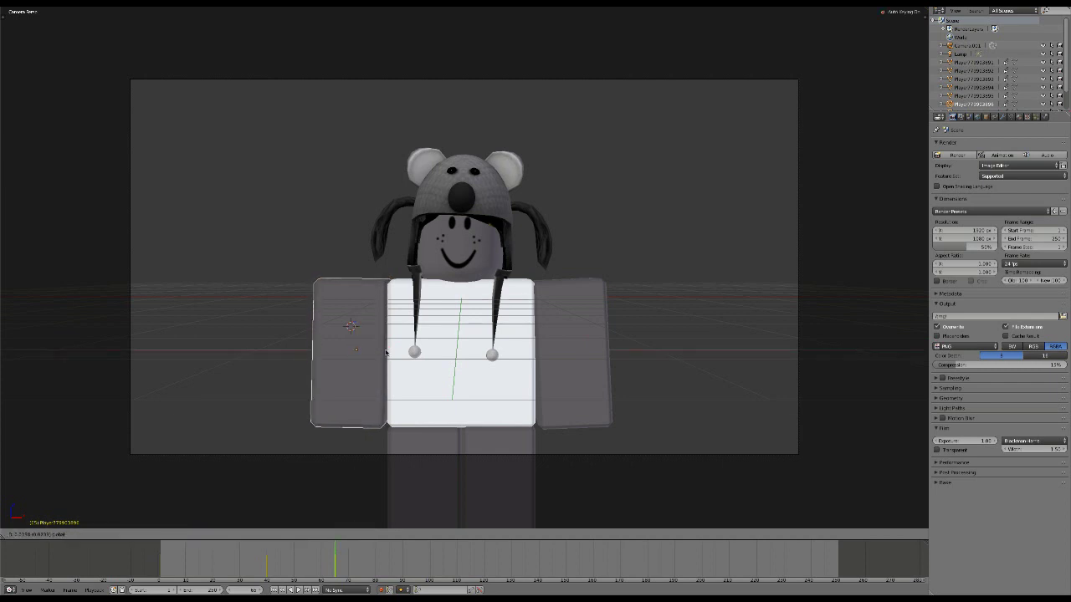
left_click(386, 352)
key("i")
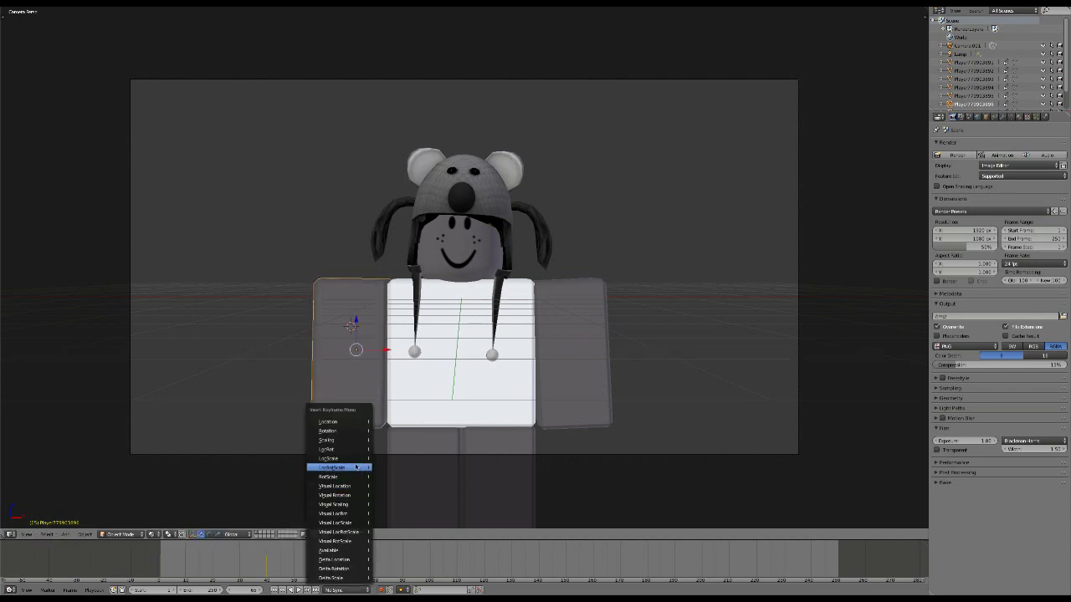
left_click(352, 463)
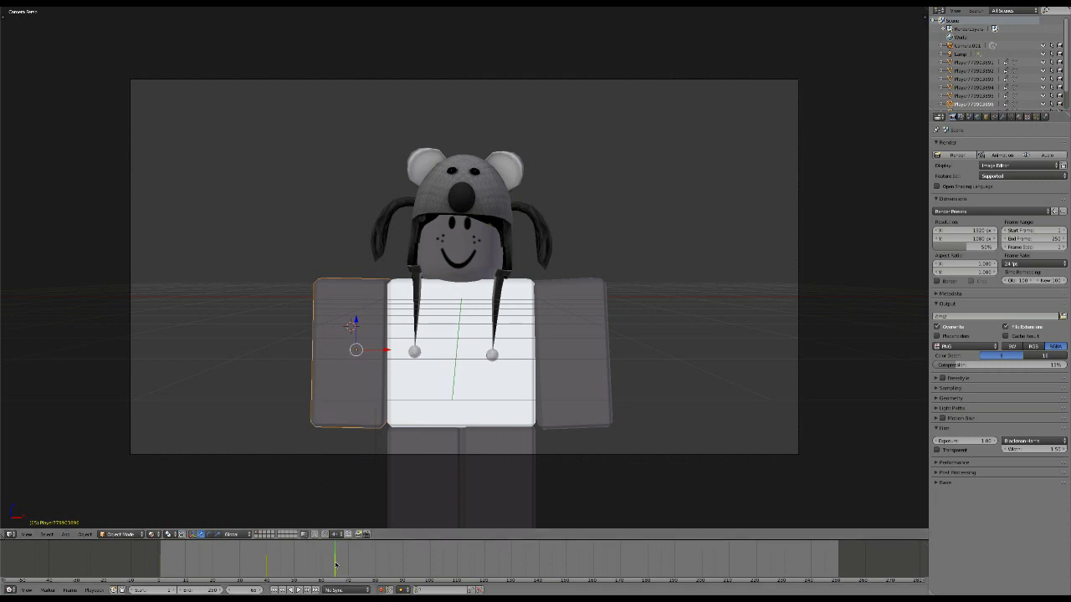
mouse_move(326, 559)
left_mouse_down()
mouse_move(136, 561)
mouse_move(331, 558)
mouse_move(167, 576)
mouse_move(323, 572)
left_mouse_up()
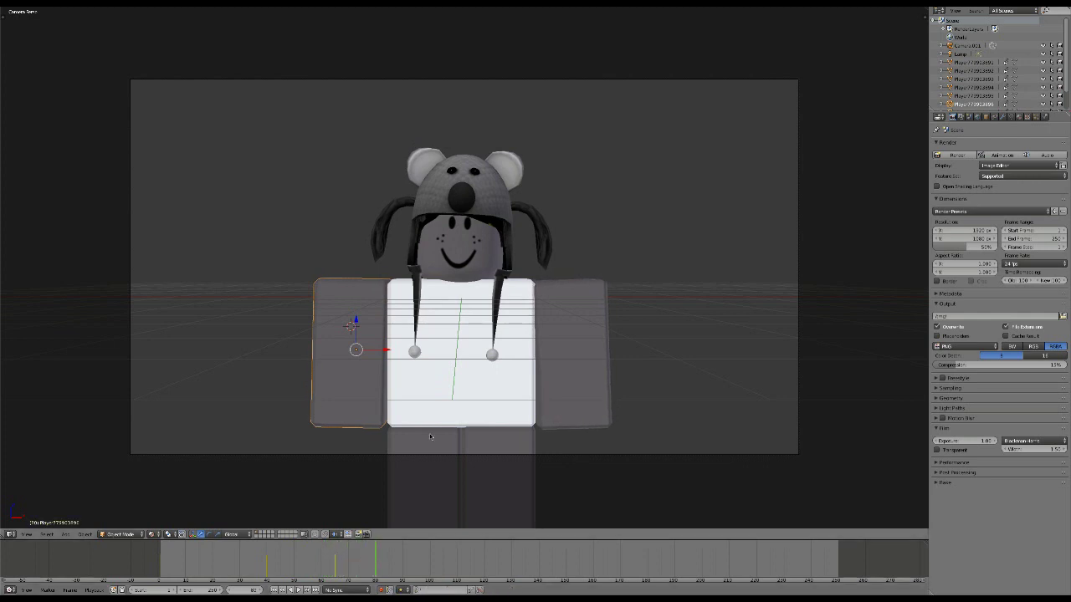
Step: Select the head, hat, side hair strands and another head piece, viewed from the right
right_click(431, 241)
right_click(482, 205)
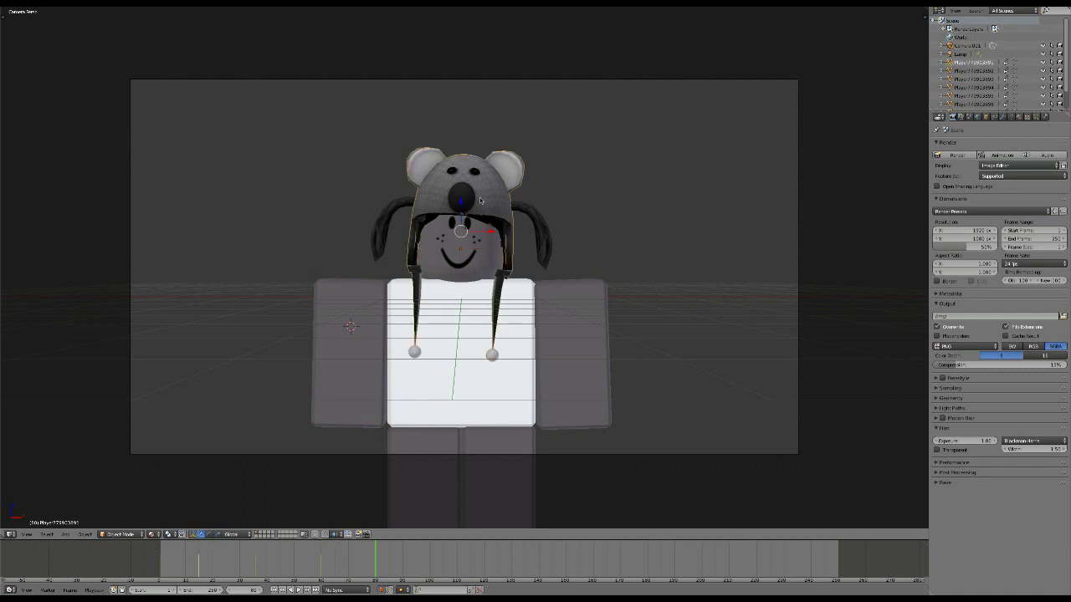
right_click(542, 203)
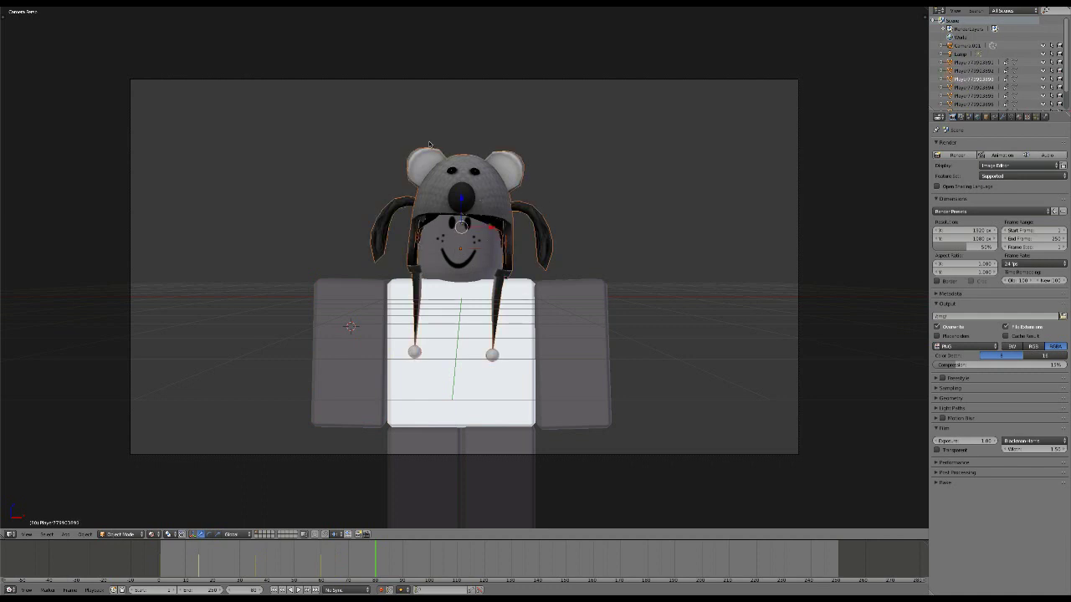
right_click(410, 240)
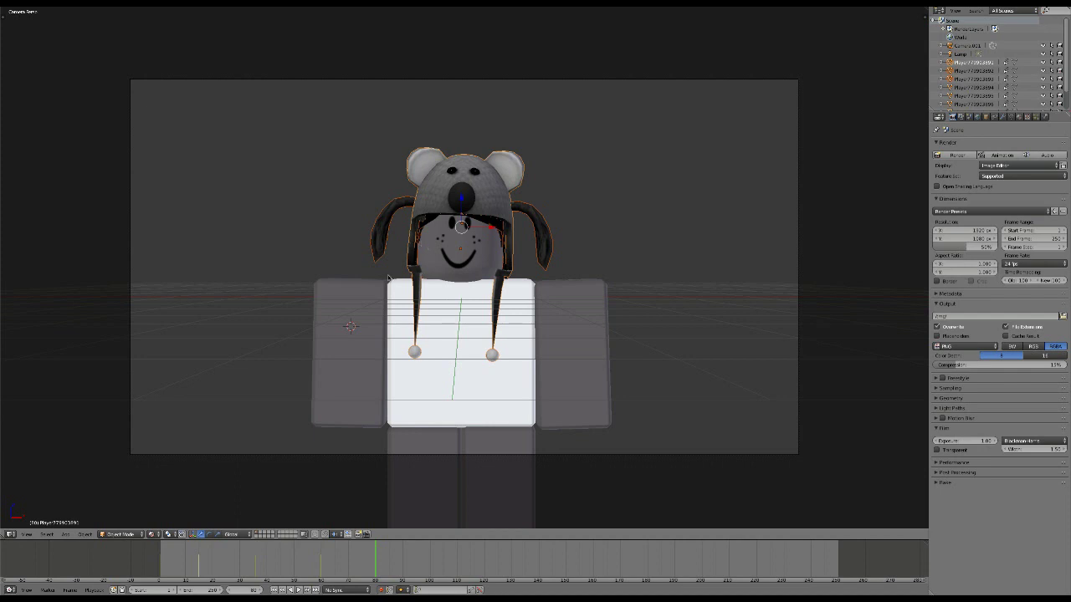
key("KP_3")
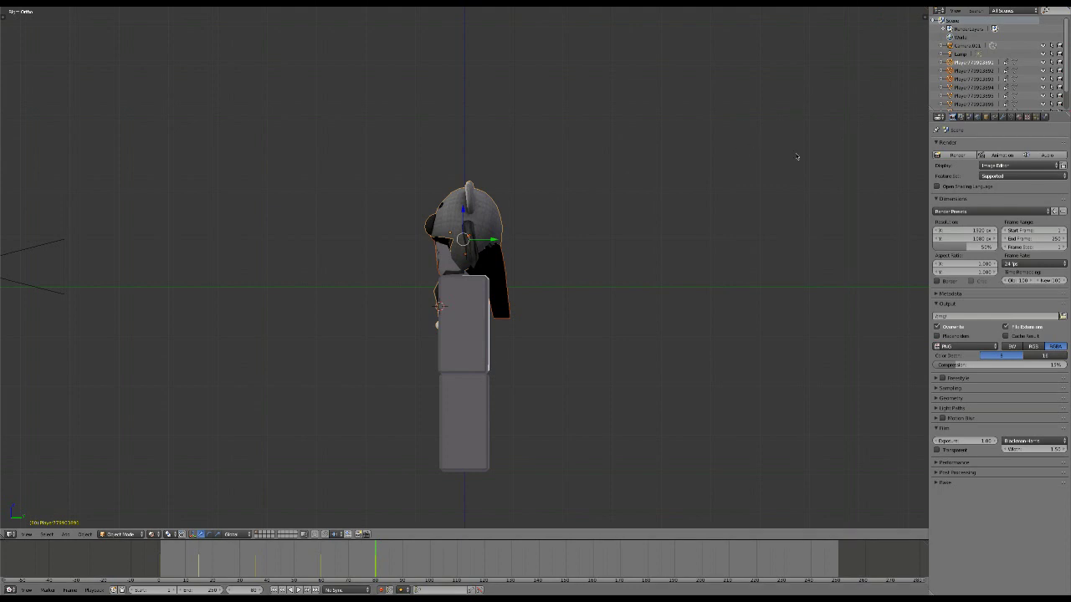
Step: Key the head pieces' rotation, jump ten frames ahead, rotate them, and return to camera view
key("ctrl+c")
key("Up")
key("t")
key("r")
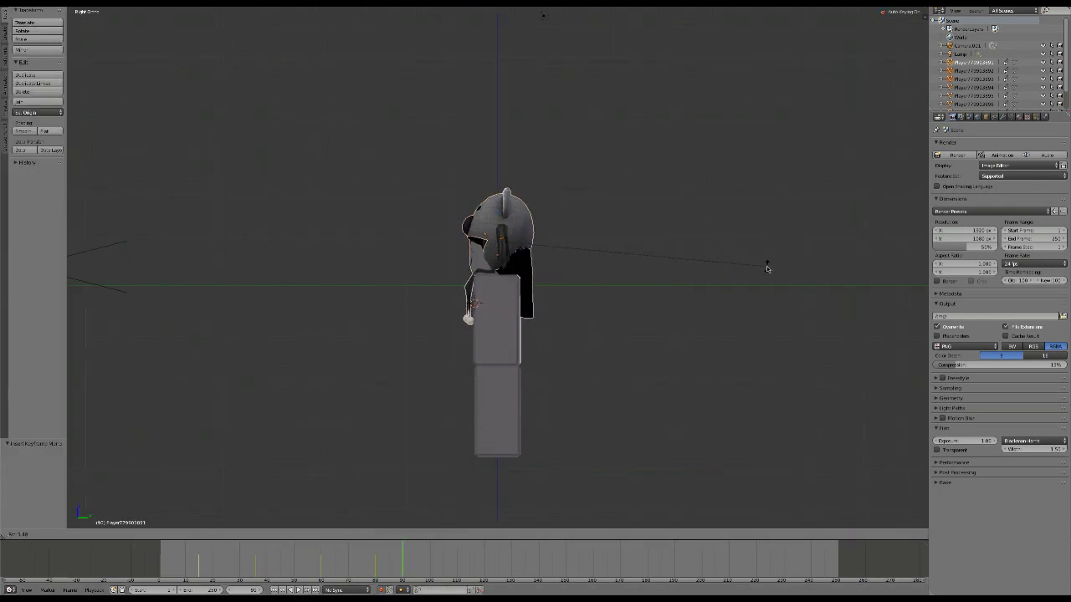
left_click(767, 268)
key("KP_0")
Step: Scrub the head motion, rewind to frame 0, play the animation, then stop at the first frame
left_click(154, 558)
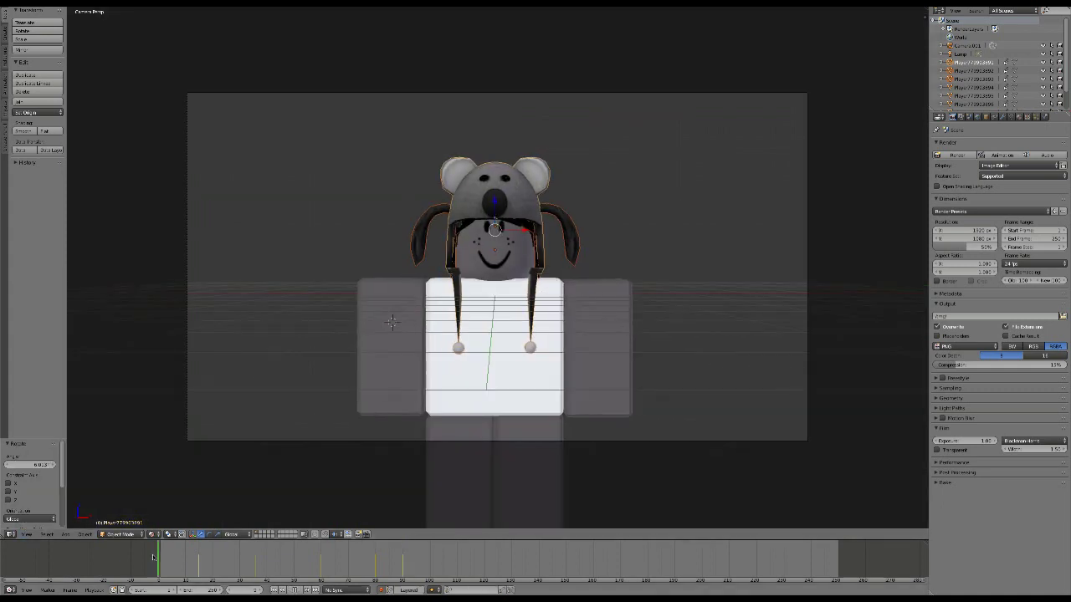
mouse_move(167, 560)
left_mouse_down()
mouse_move(340, 577)
mouse_move(419, 545)
left_mouse_up()
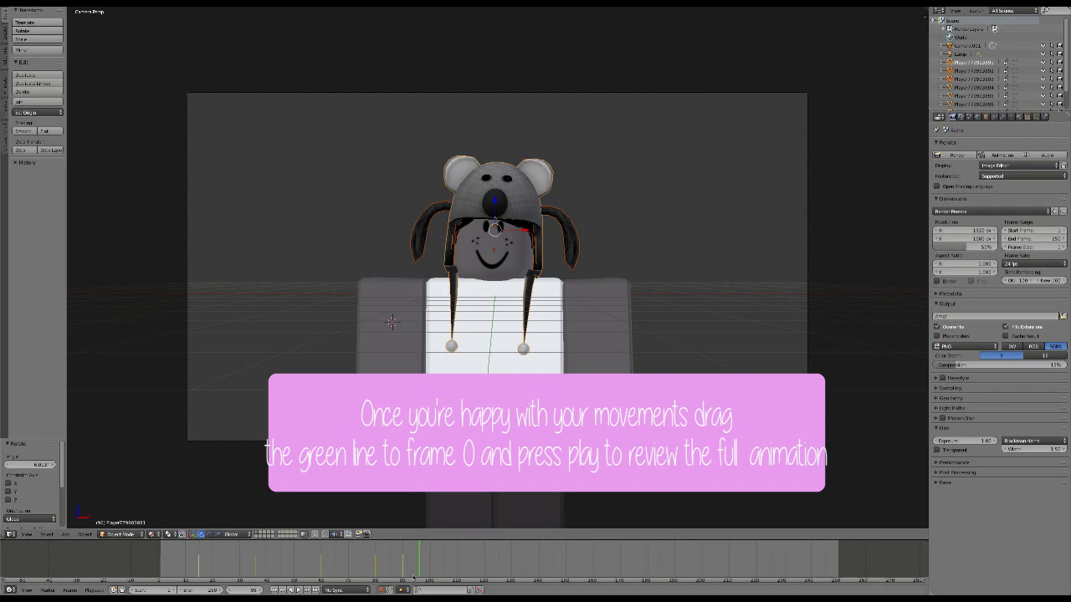
left_click_drag(384, 568, 159, 559)
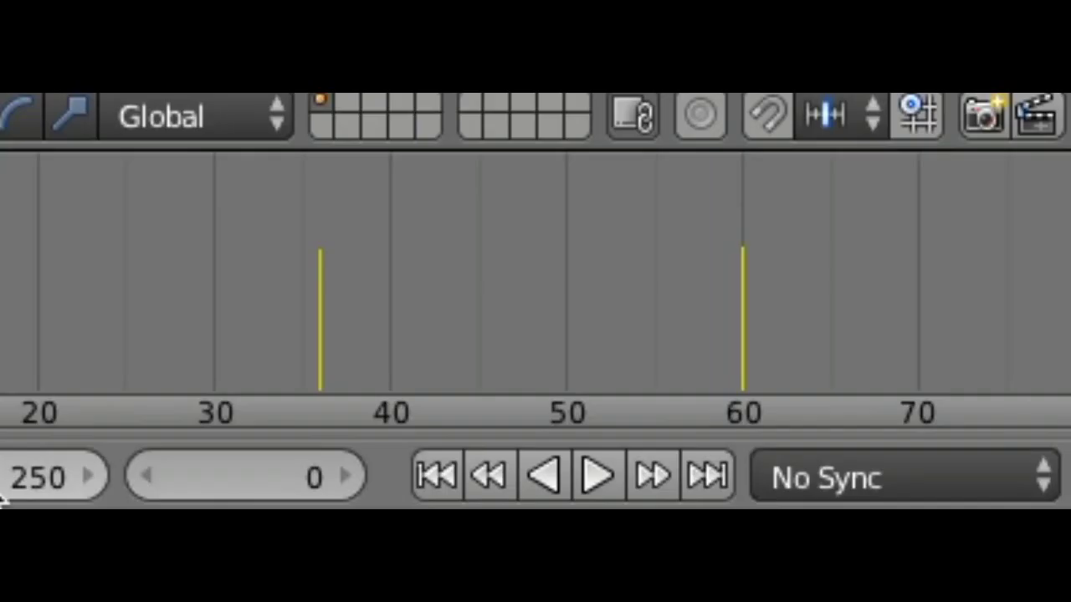
left_click(295, 590)
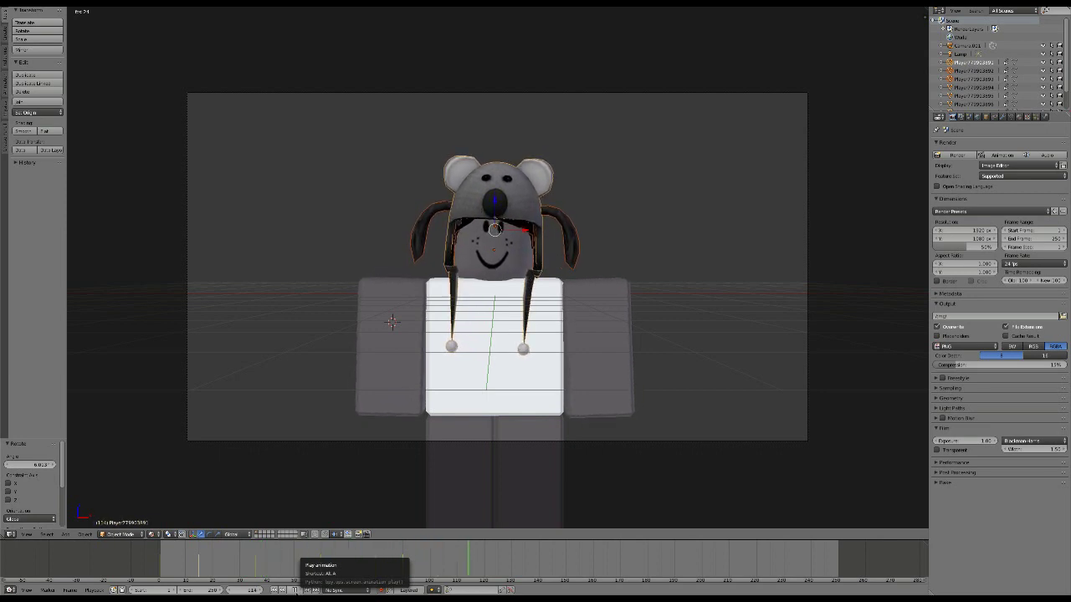
left_click(295, 590)
left_click(160, 573)
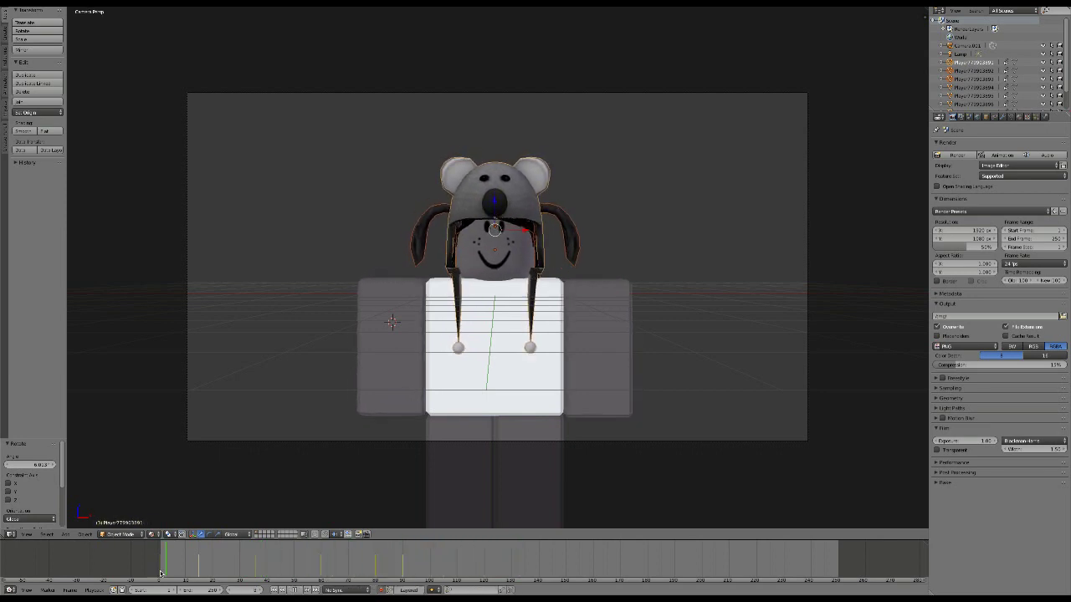
left_click(158, 573)
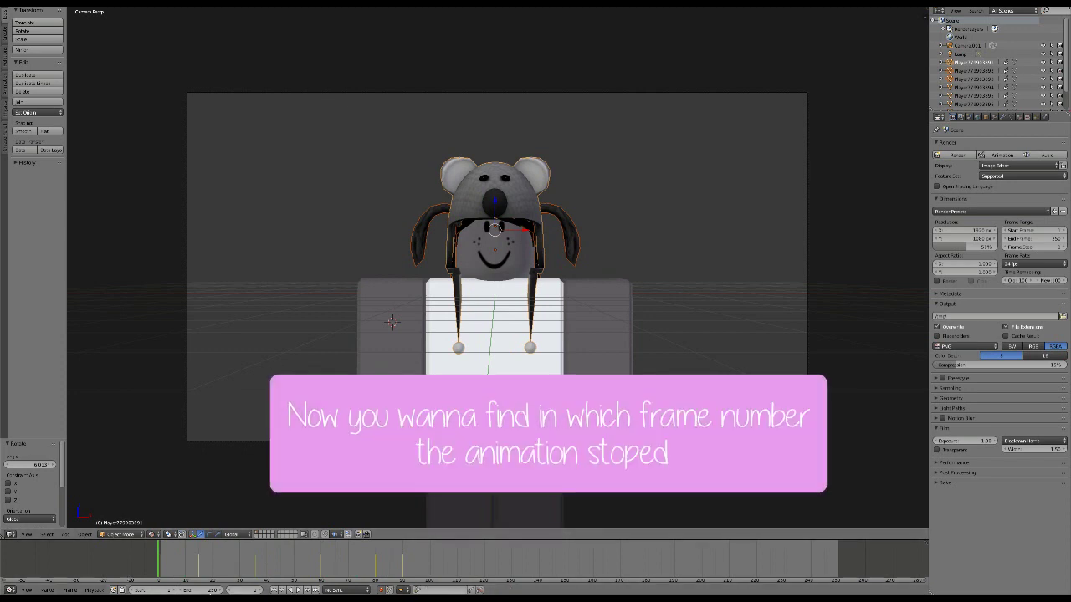
Step: Set the end frame to 85, adjust it to 95, then play and stop the animation
double_click(200, 590)
type("85")
key("Return")
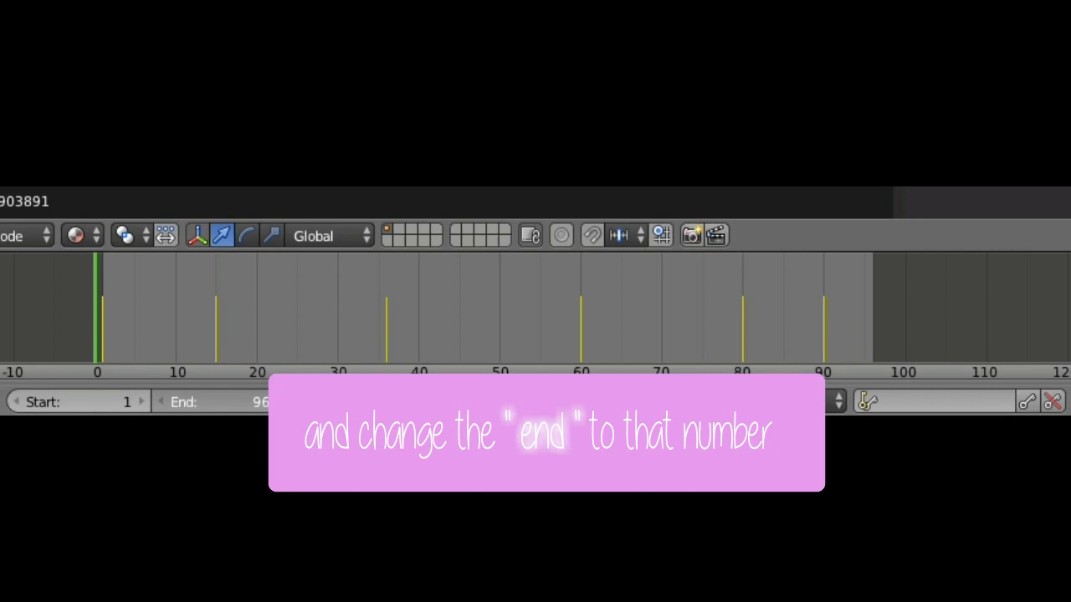
left_click_drag(217, 401, 210, 402)
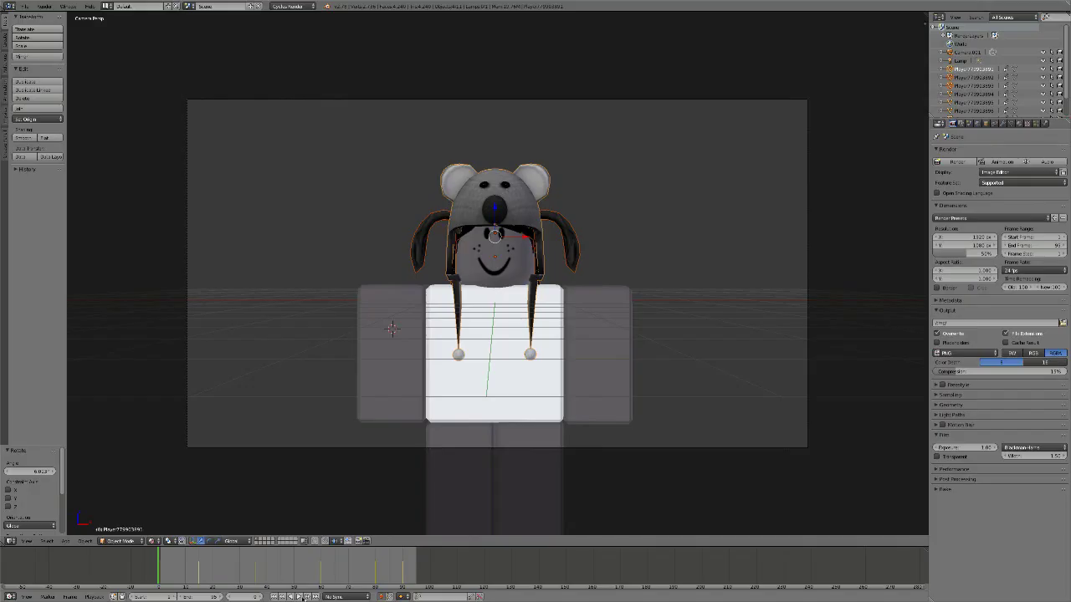
left_click(299, 597)
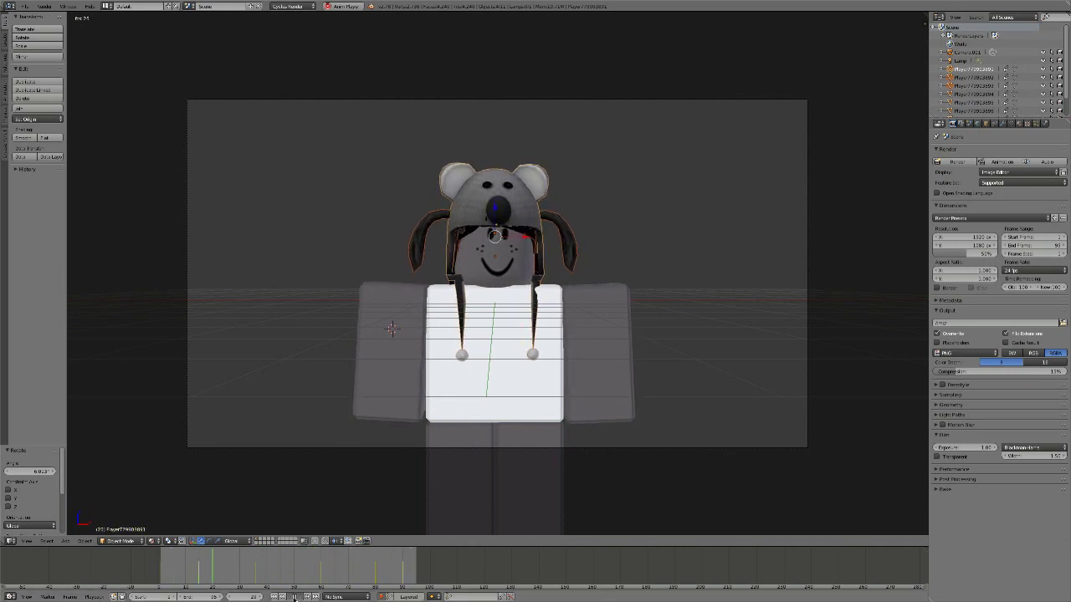
key("Escape")
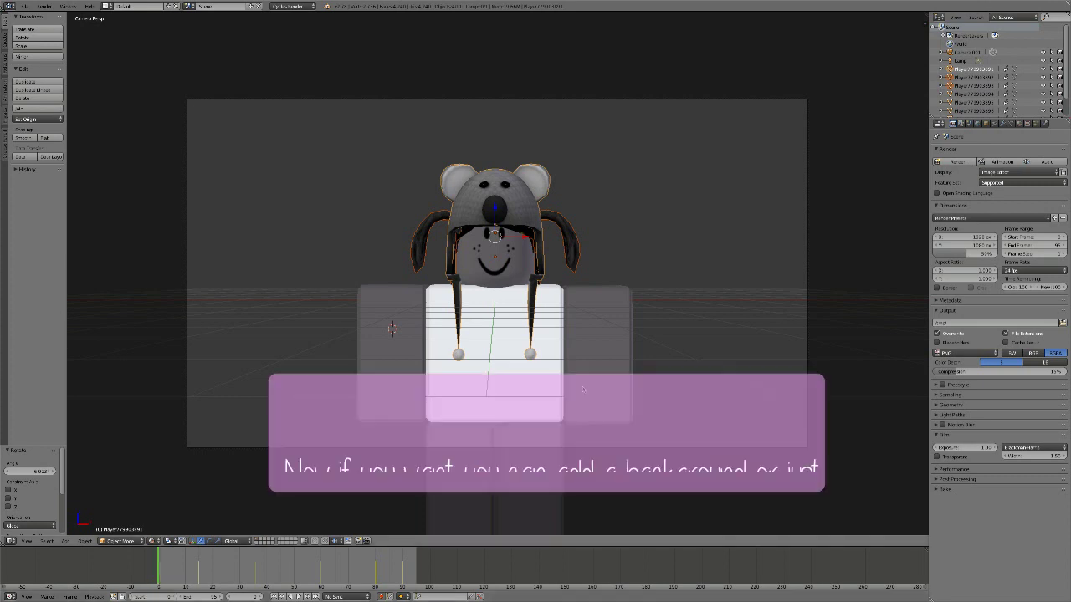
Step: Add a plane and move it along the Z axis, then along the X axis
key("shift+a")
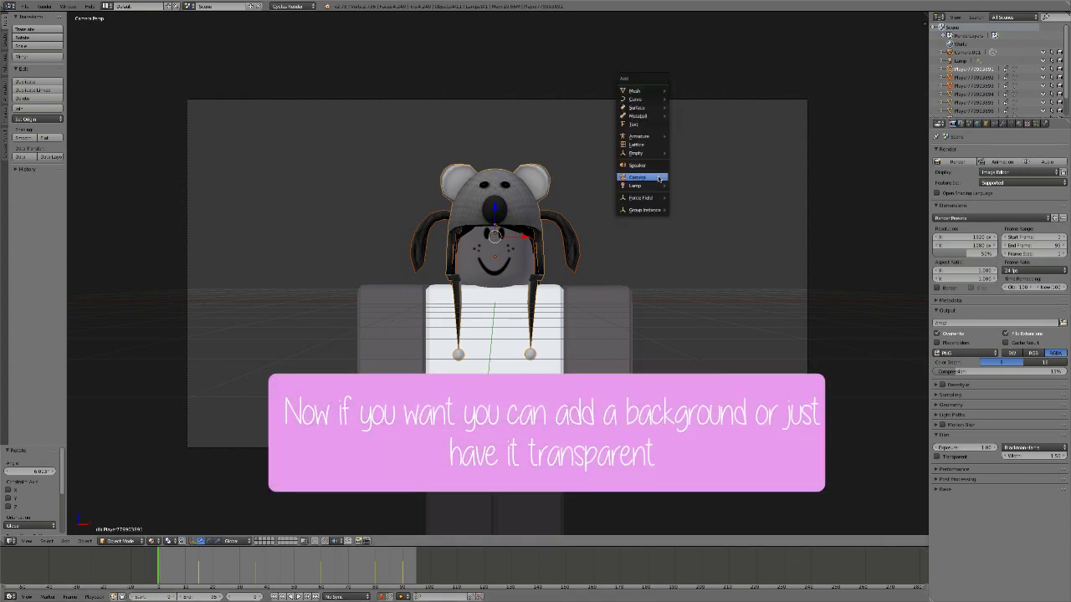
key("shift+a")
left_click(335, 75)
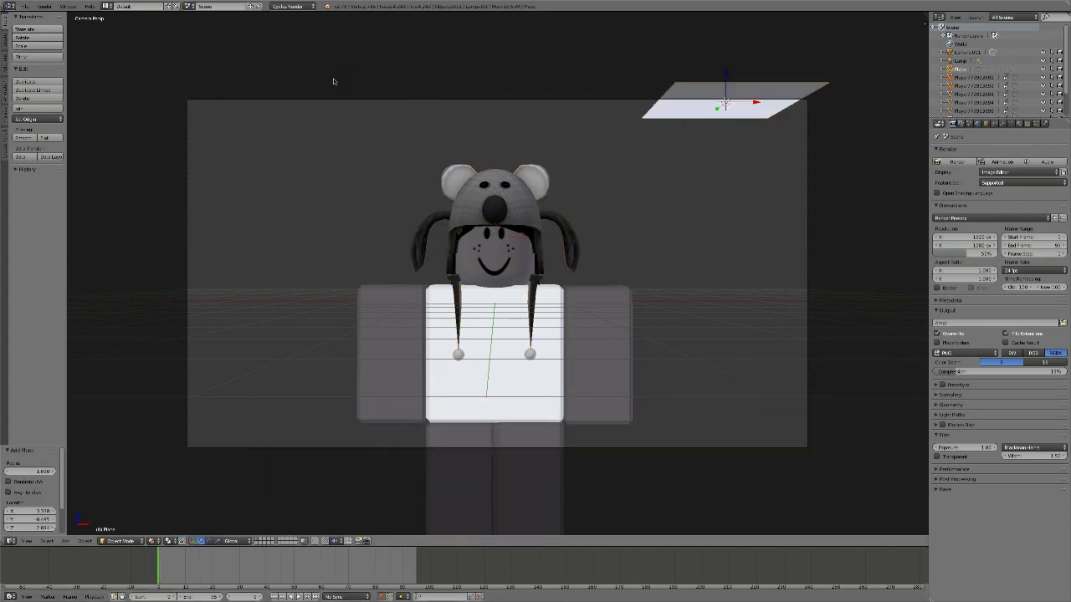
key("g")
key("z")
left_click(736, 243)
key("g")
key("x")
left_click(516, 295)
middle_click_drag(516, 296, 502, 210)
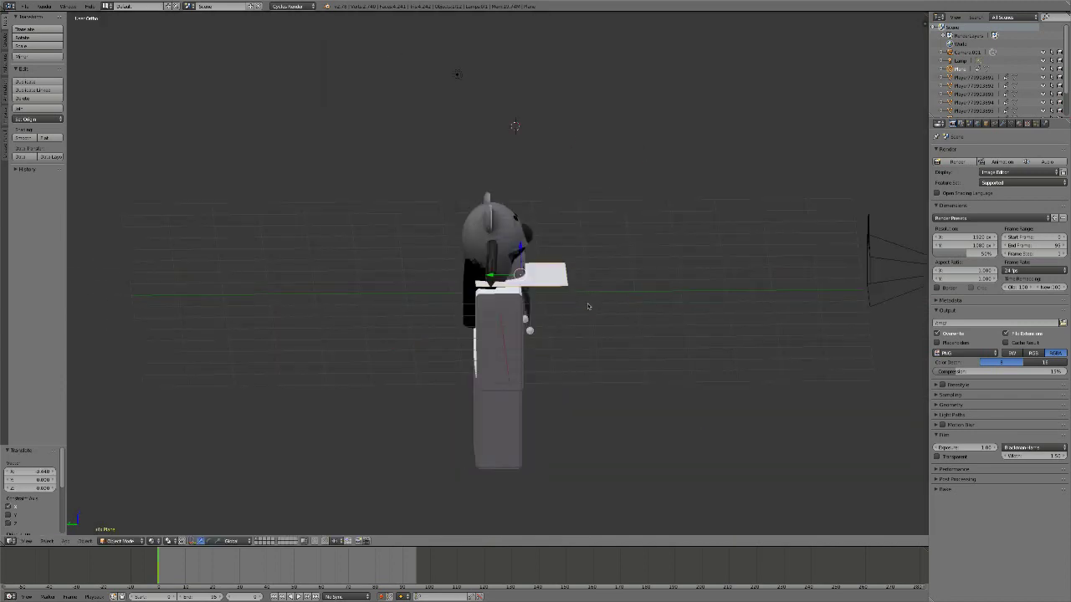
Step: Scale the plane about 6.5 times, stand it upright, and place it behind the character
key("s")
left_click(586, 251)
middle_click_drag(585, 250, 544, 335)
key("KP_3")
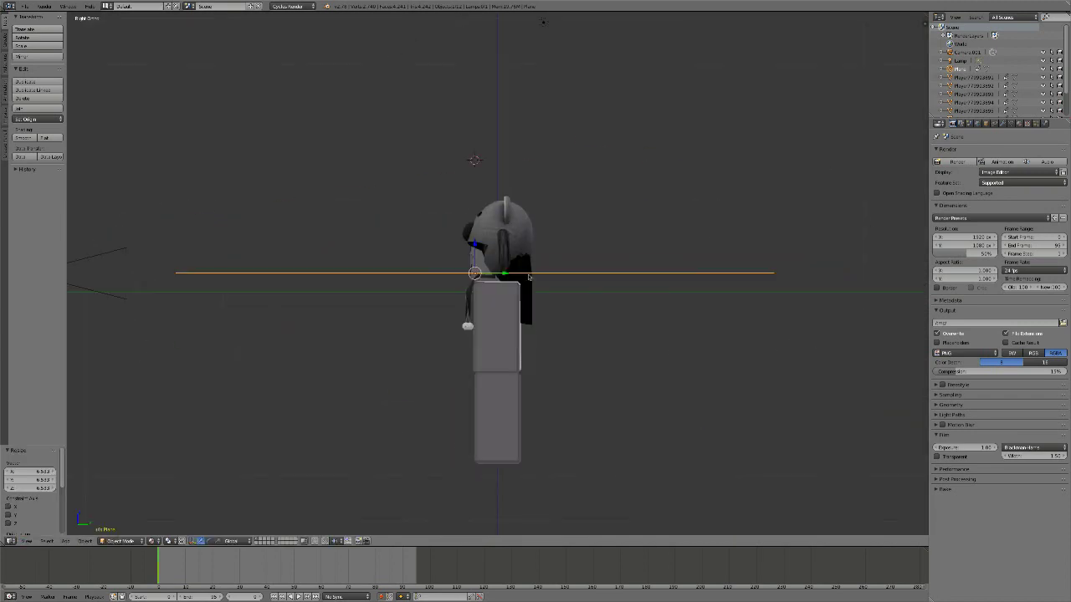
key("r")
left_click(502, 281)
key("g")
left_click(612, 281)
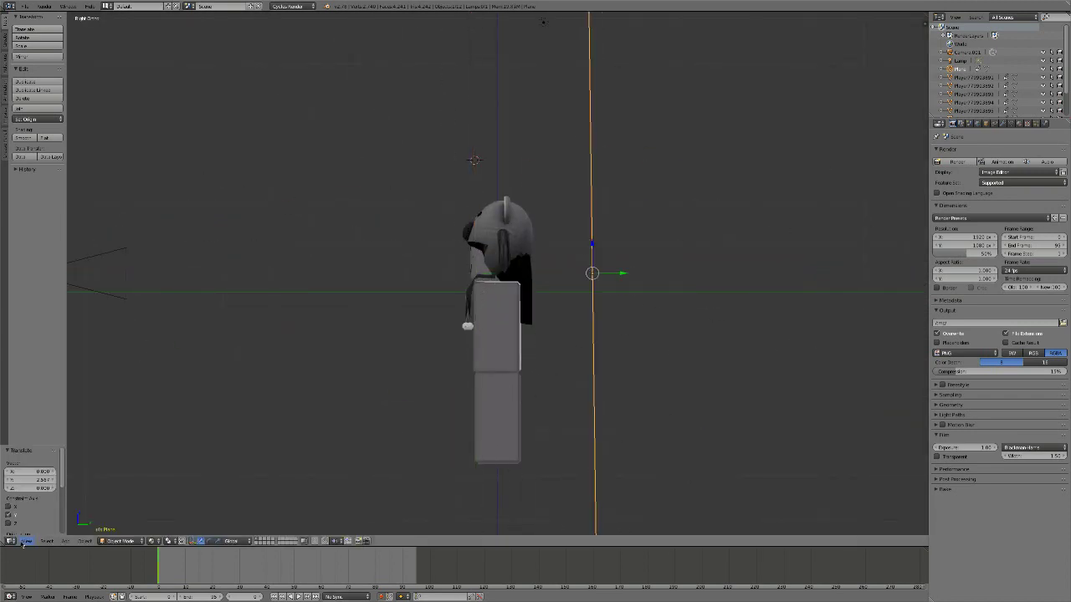
key("KP_0")
mouse_move(725, 103)
middle_mouse_down()
mouse_move(605, 330)
mouse_move(549, 216)
middle_mouse_up()
key("KP_0")
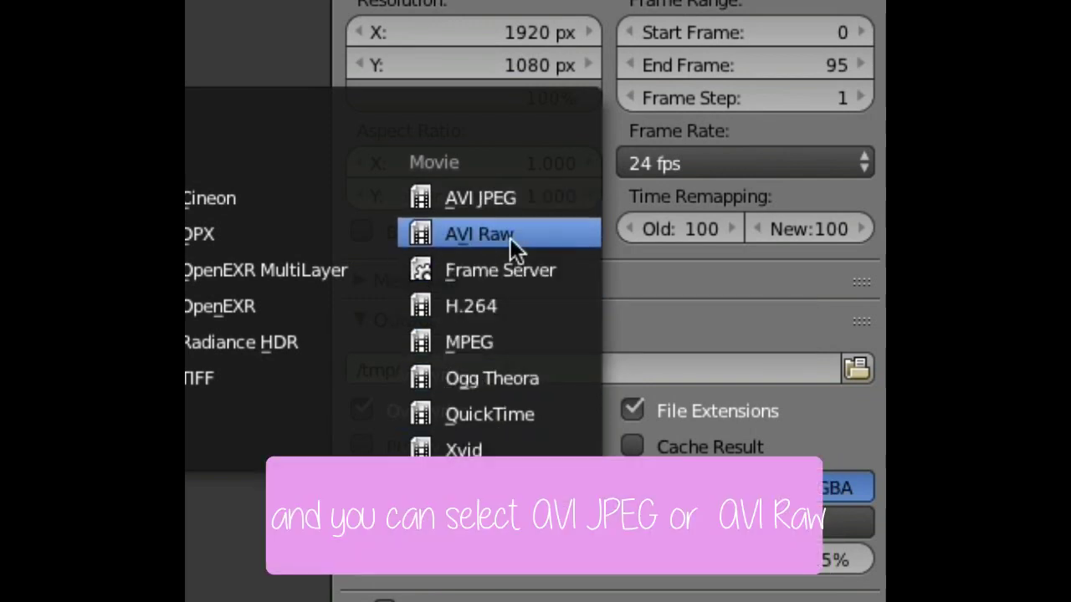
Step: Set the output file format to AVI JPEG and choose the output folder
left_click(500, 200)
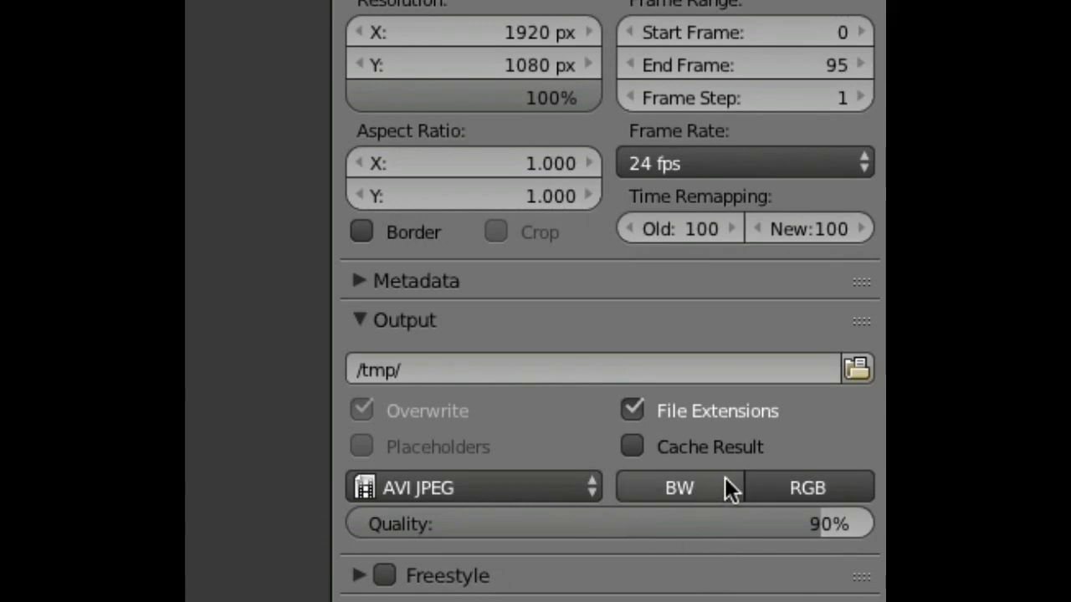
left_click(854, 365)
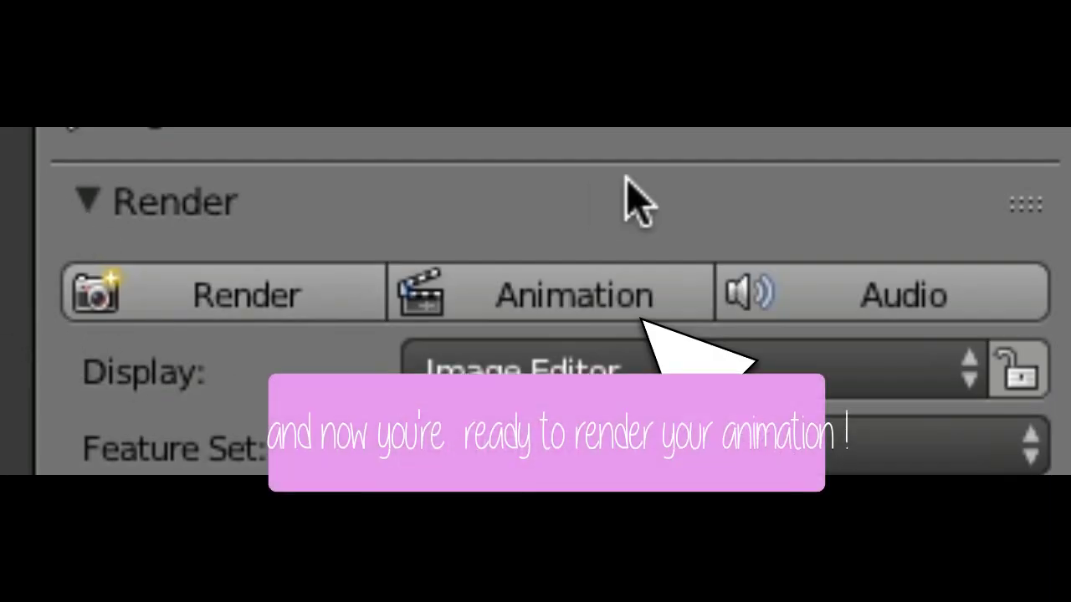
Step: Render the full animation with the Animation button
left_click(555, 297)
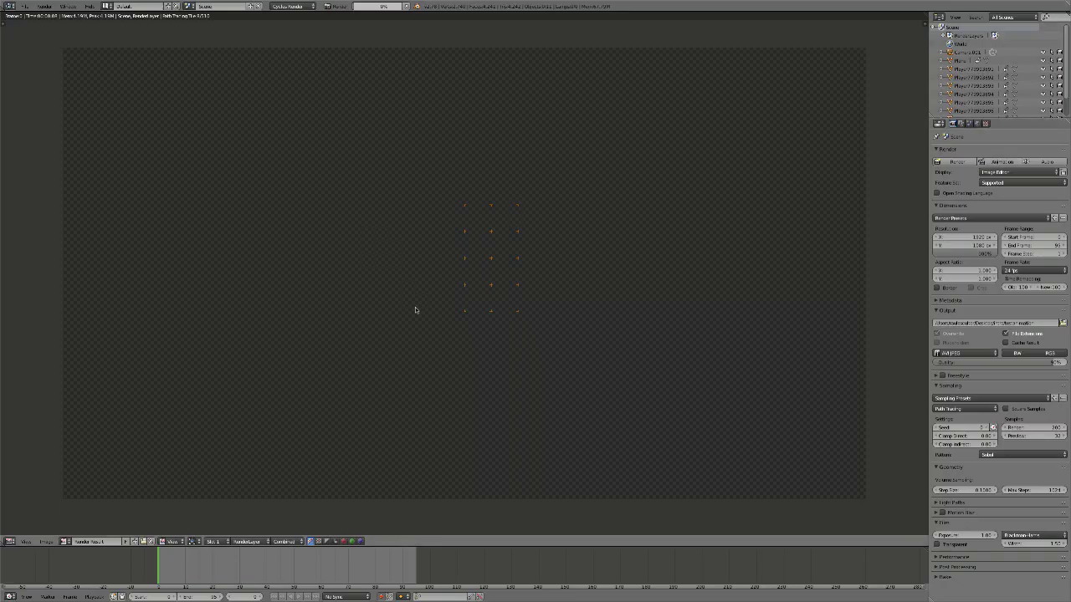
scroll(415, 310, "down", 4)
scroll(413, 316, "up", 3)
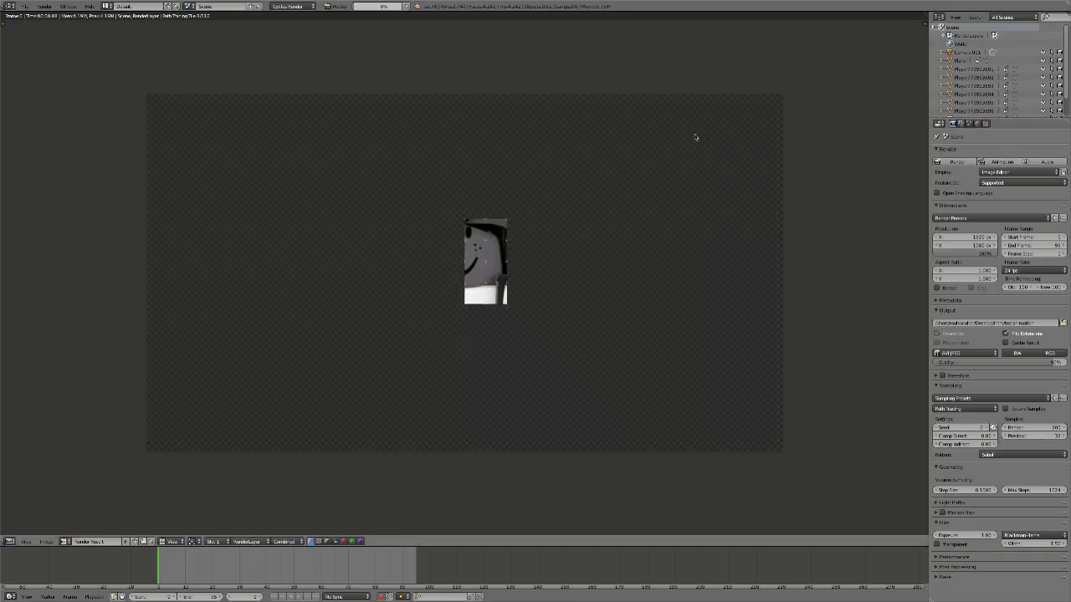